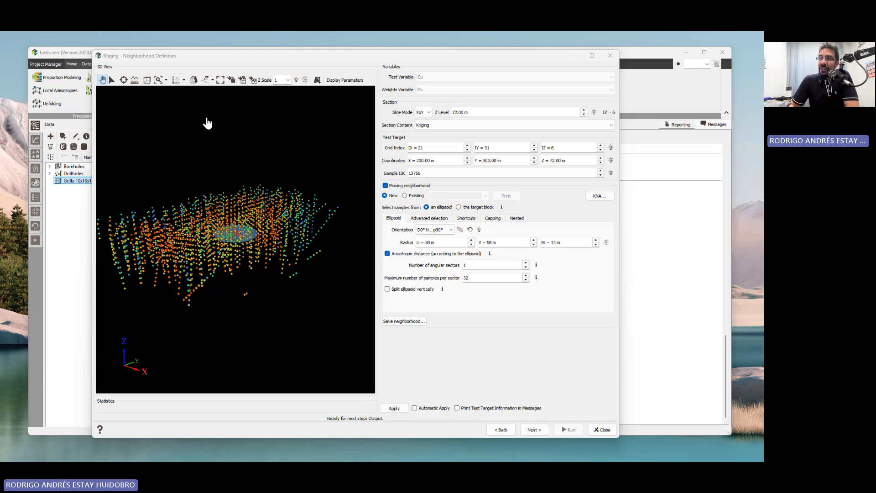
Examine the drillhole samples and the search ellipsoid in the 3D view from several angles and distances.
click(213, 245)
drag(213, 246, 214, 219)
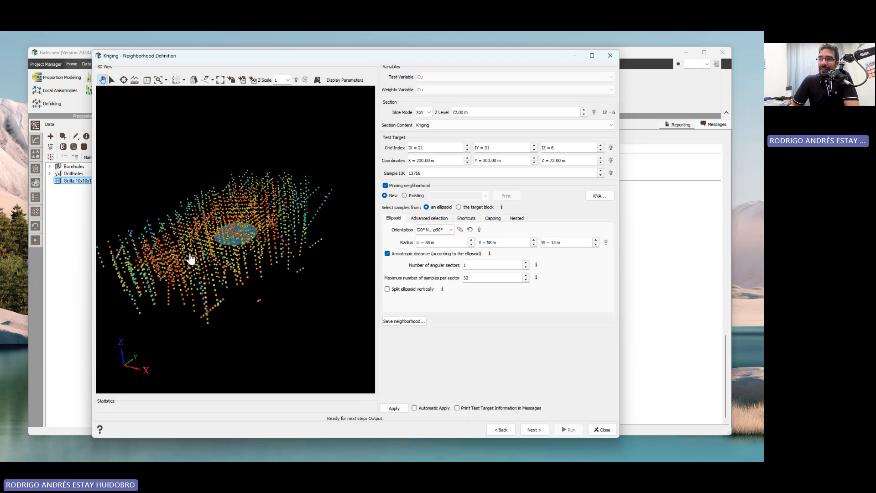
drag(191, 258, 211, 307)
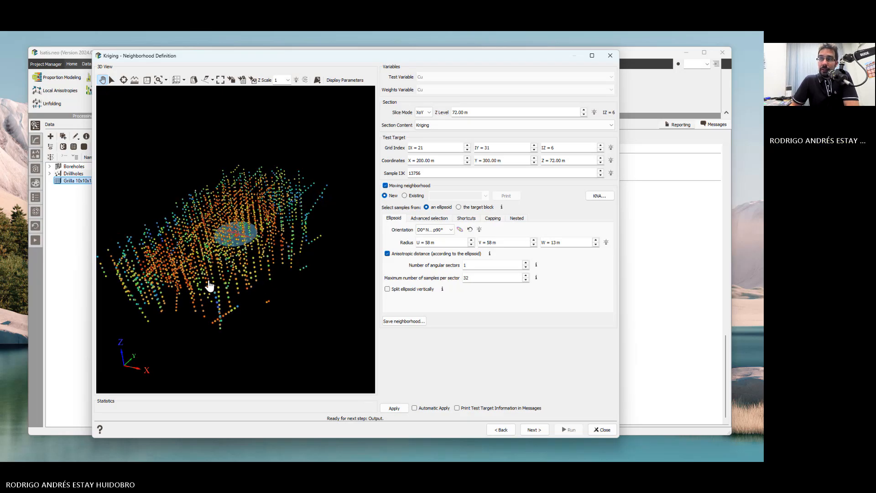
click(177, 81)
click(176, 80)
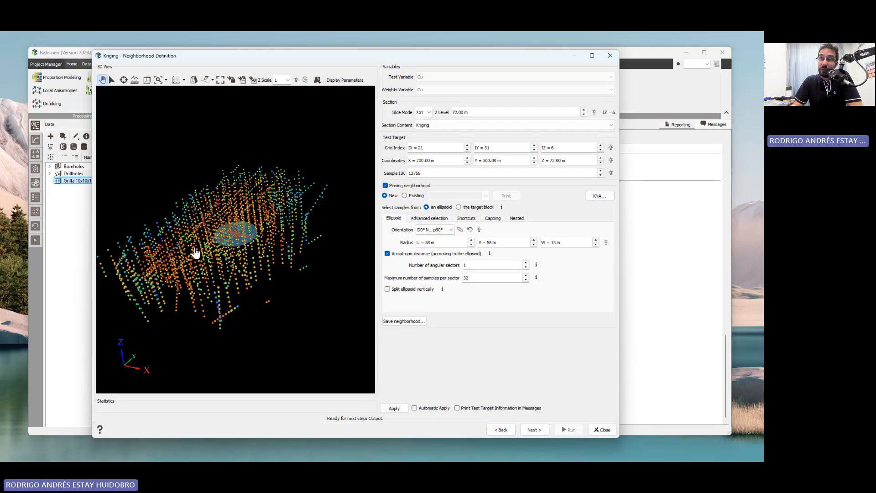
drag(196, 249, 231, 233)
scroll(231, 234, up, 5)
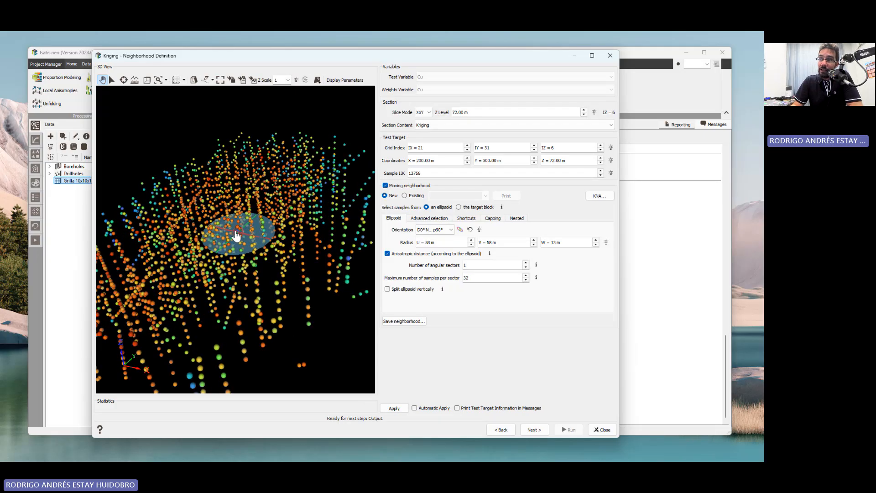
scroll(236, 234, down, 4)
scroll(214, 326, down, 1)
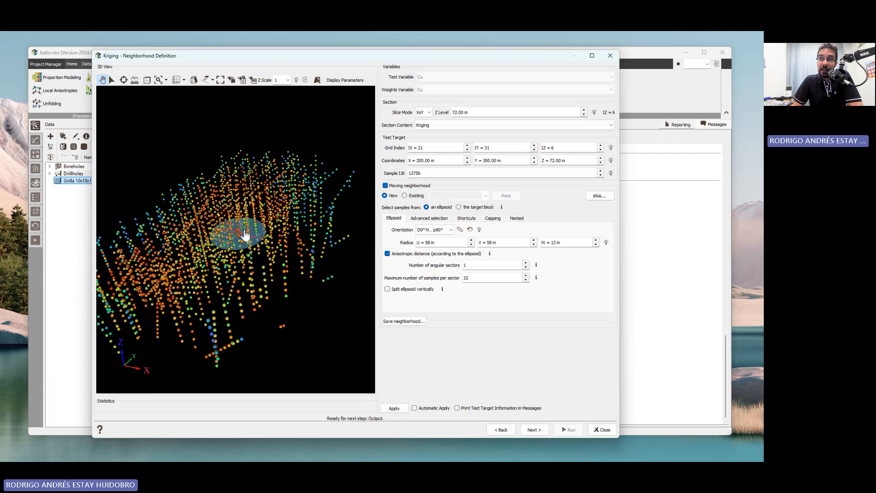
scroll(241, 235, up, 2)
scroll(241, 235, down, 3)
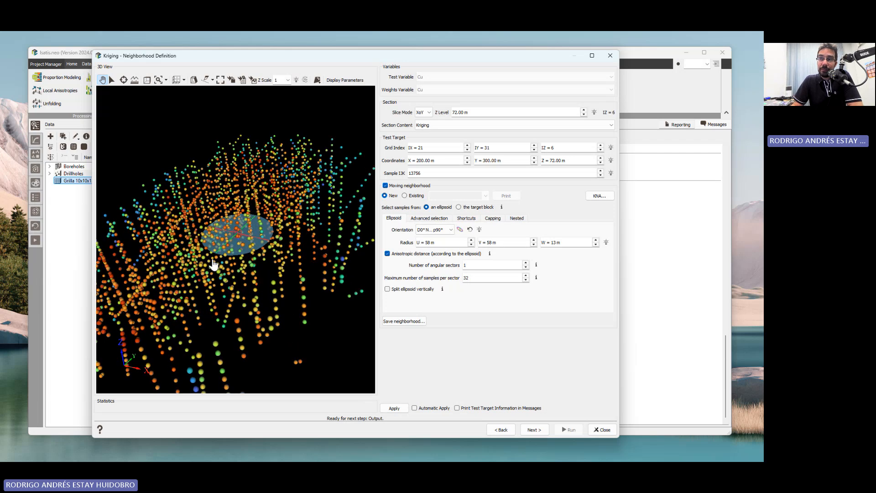
drag(199, 262, 212, 275)
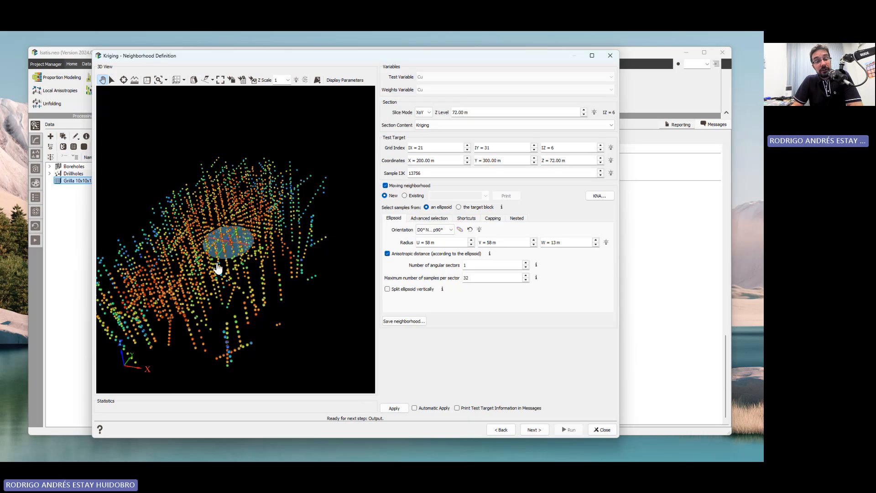
scroll(247, 248, up, 5)
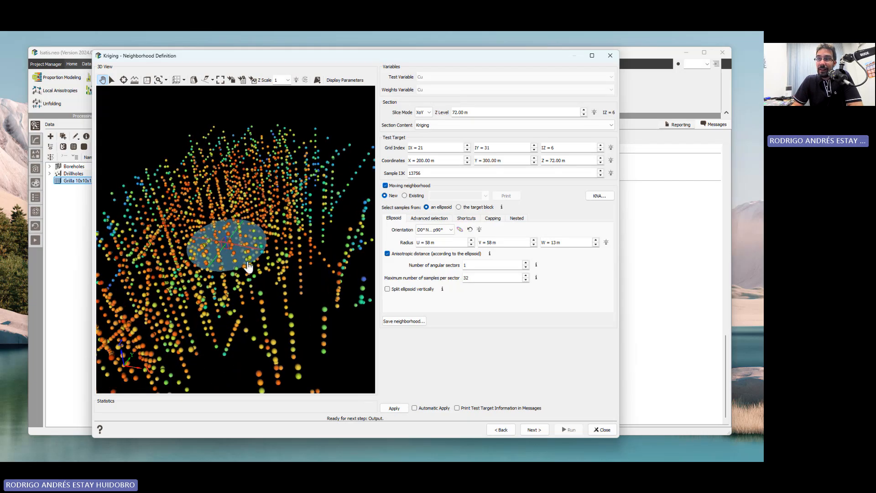
drag(238, 235, 227, 225)
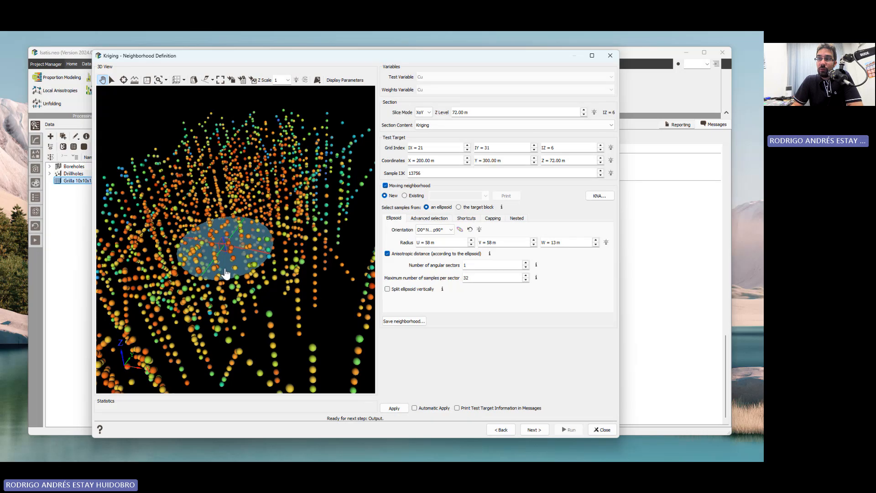
drag(224, 270, 245, 234)
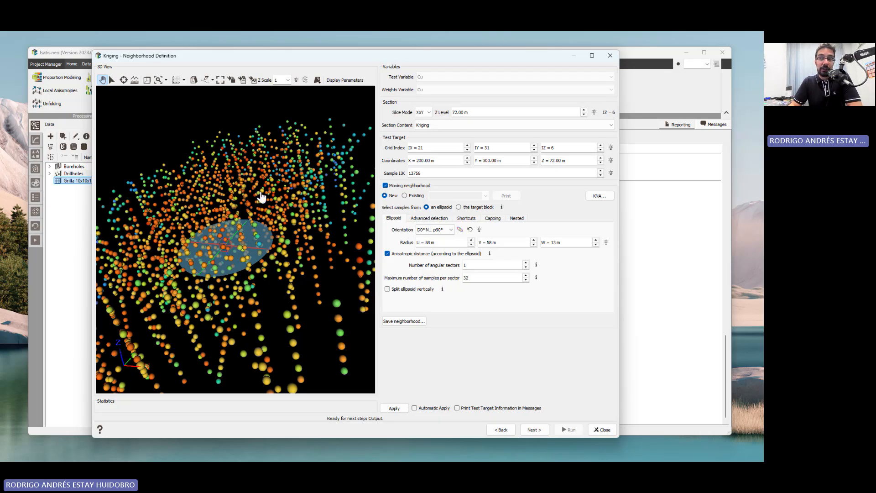
drag(240, 248, 207, 260)
drag(185, 224, 287, 166)
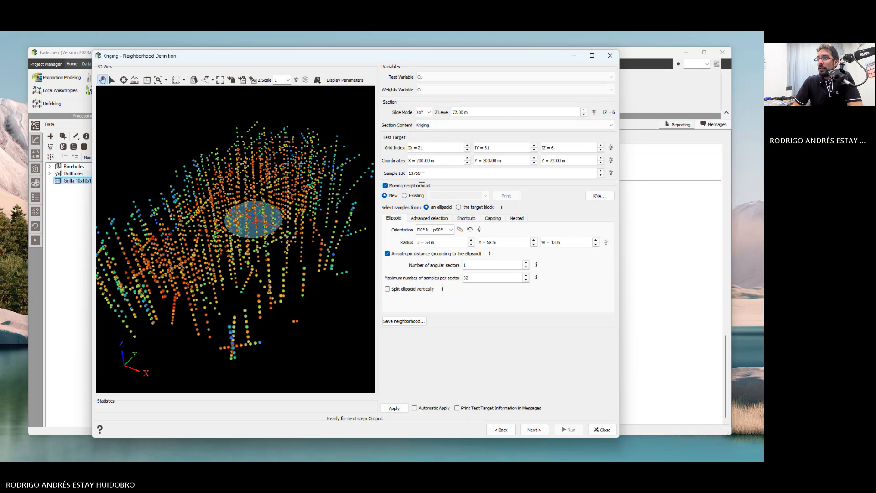
Review the moving neighborhood switch and its ellipsoid, advanced selection, shortcuts, capping and nested settings.
click(386, 186)
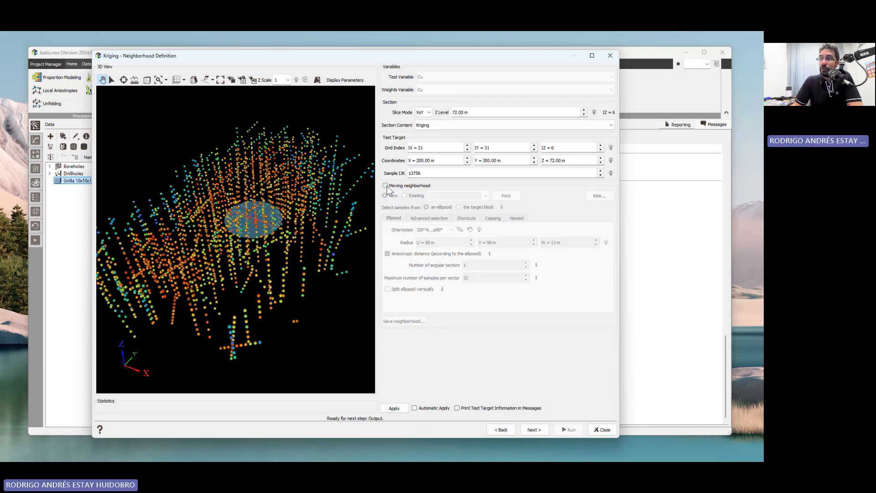
click(385, 185)
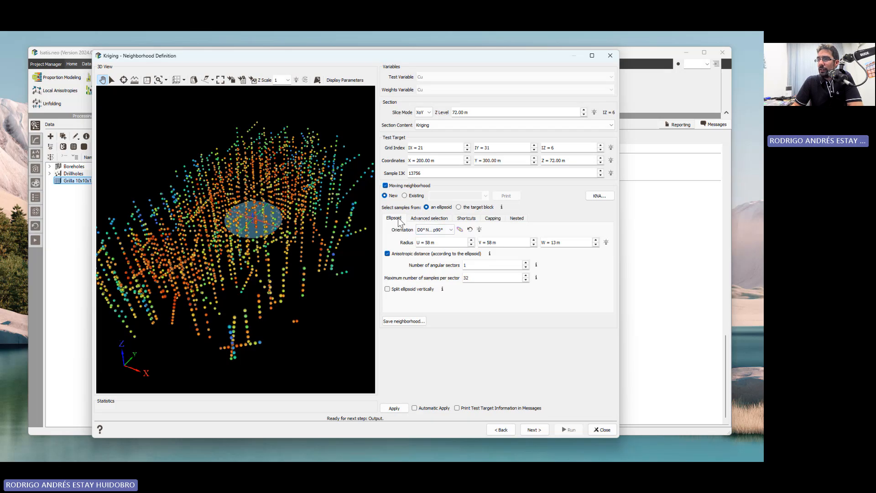
click(423, 221)
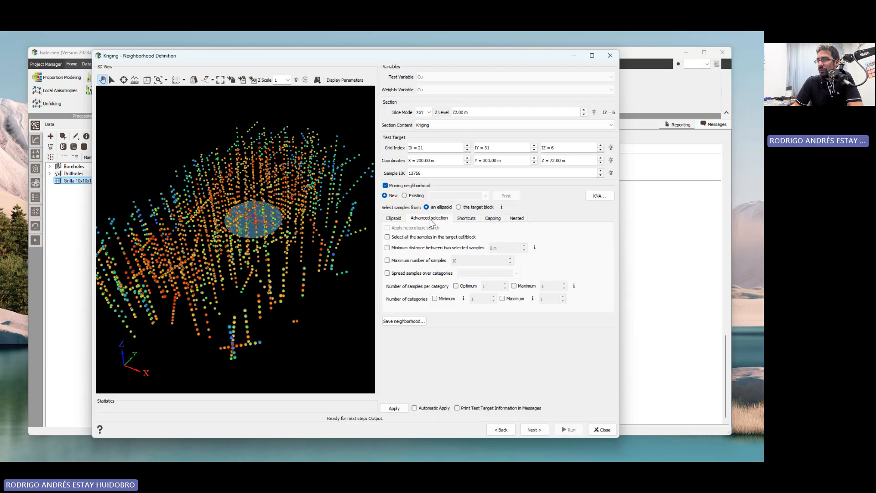
click(467, 220)
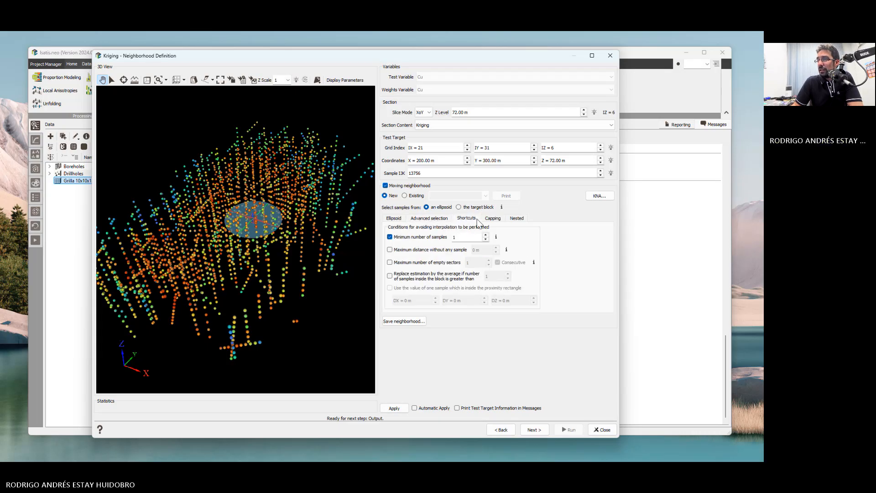
click(491, 219)
click(511, 217)
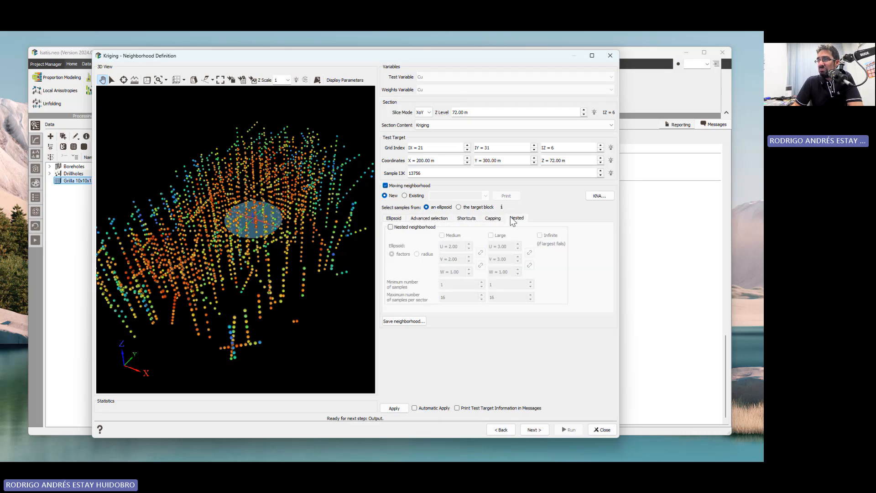
click(401, 219)
click(414, 218)
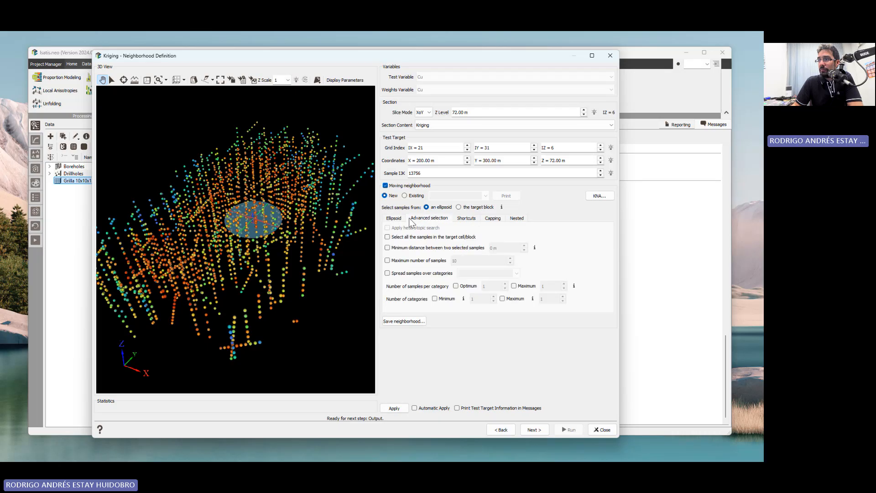
click(399, 217)
click(417, 218)
click(394, 217)
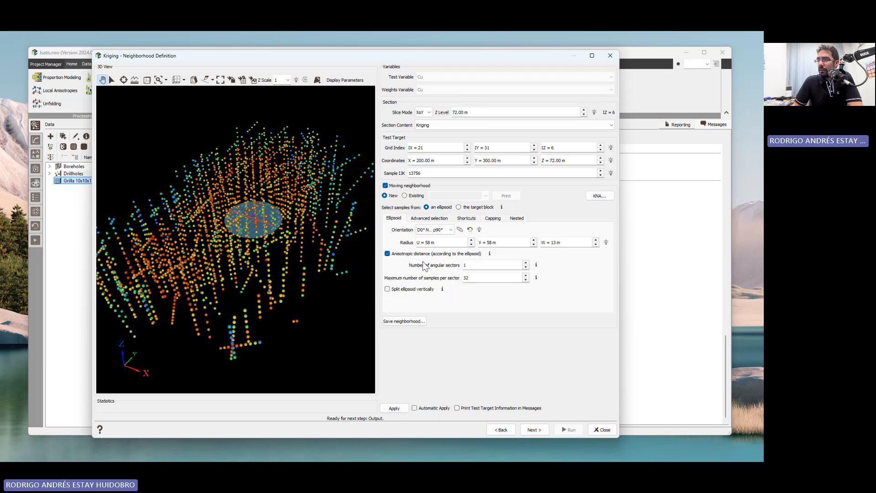
Set the search ellipsoid radii to U 80 m, V 80 m and W 30 m, and apply the neighborhood to the test target.
drag(243, 258, 265, 269)
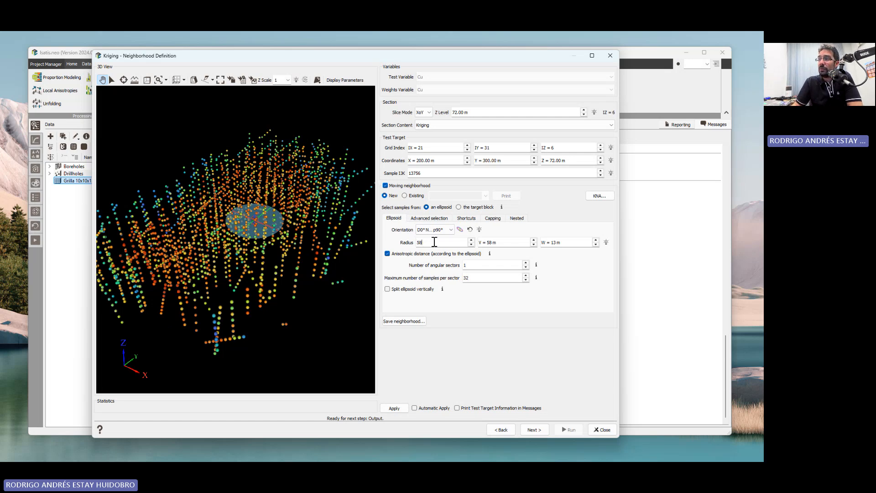
click(566, 243)
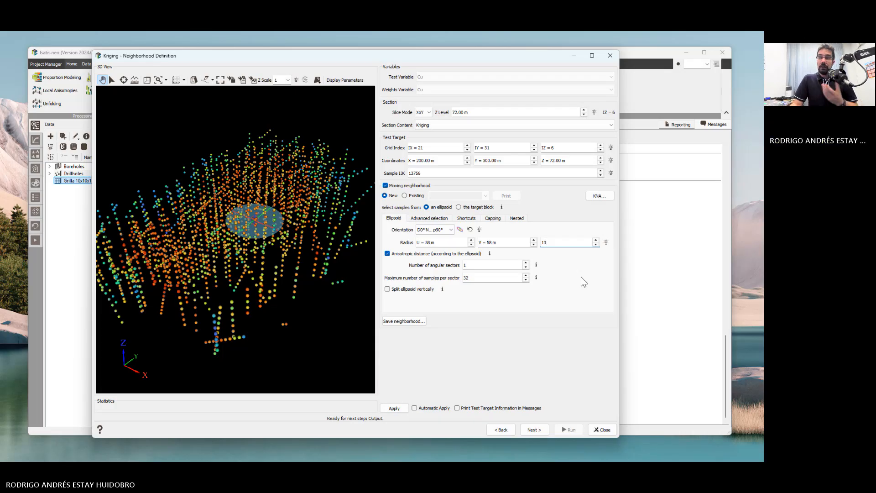
click(449, 244)
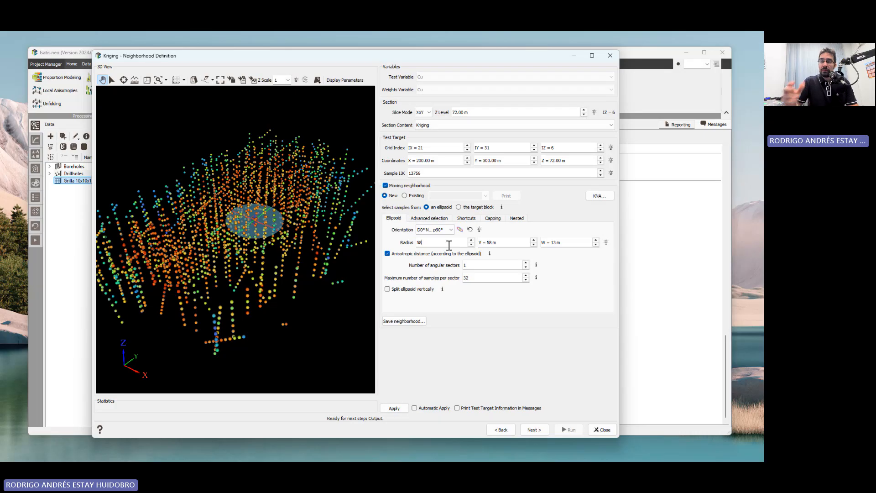
double_click(449, 244)
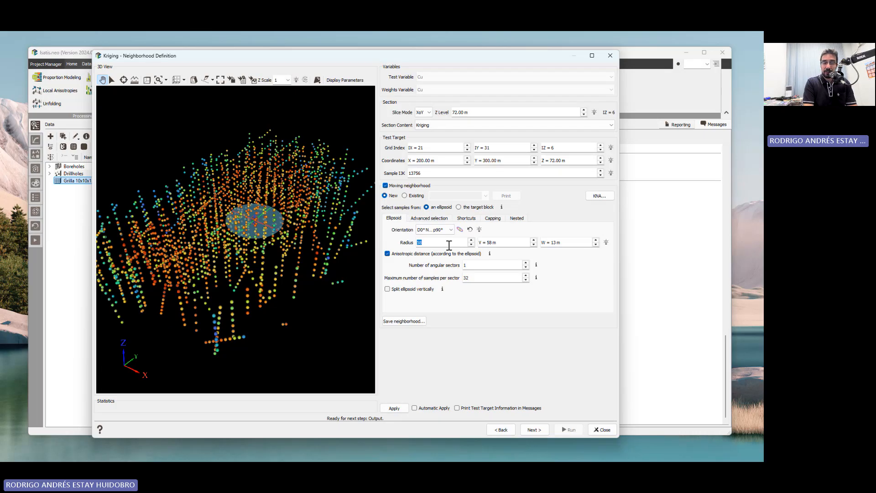
text(80)
key(Tab)
text(80)
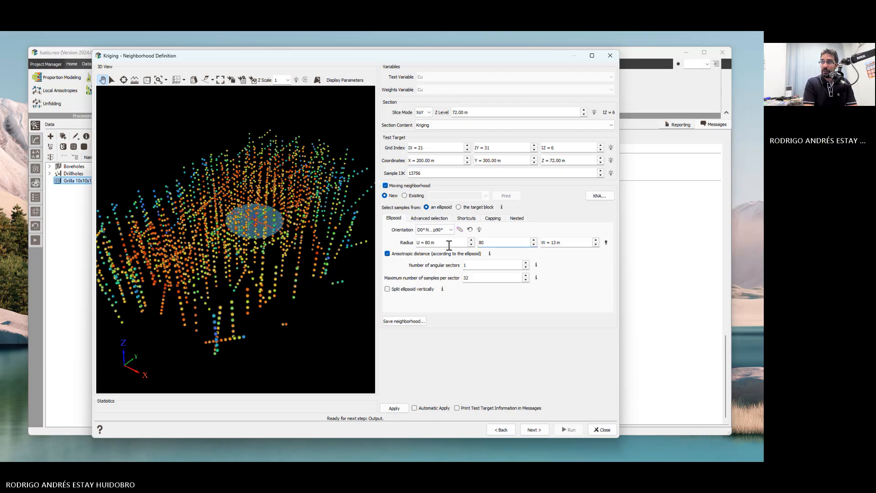
key(Tab)
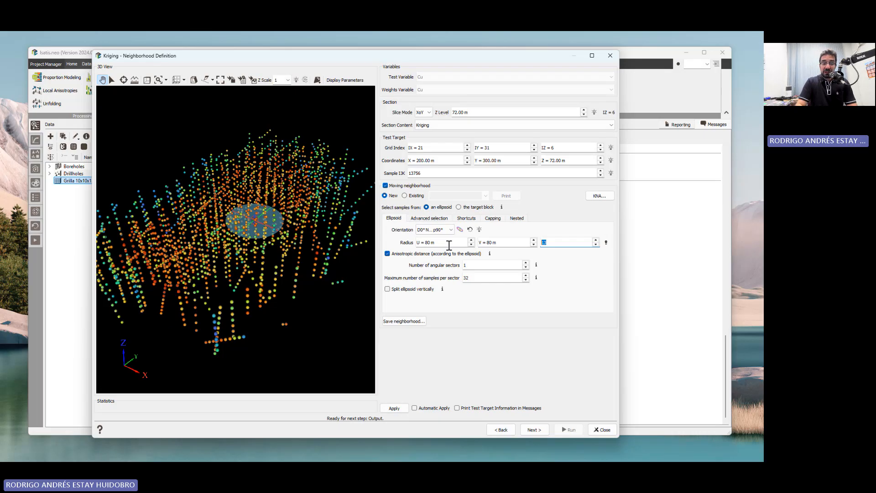
text(30)
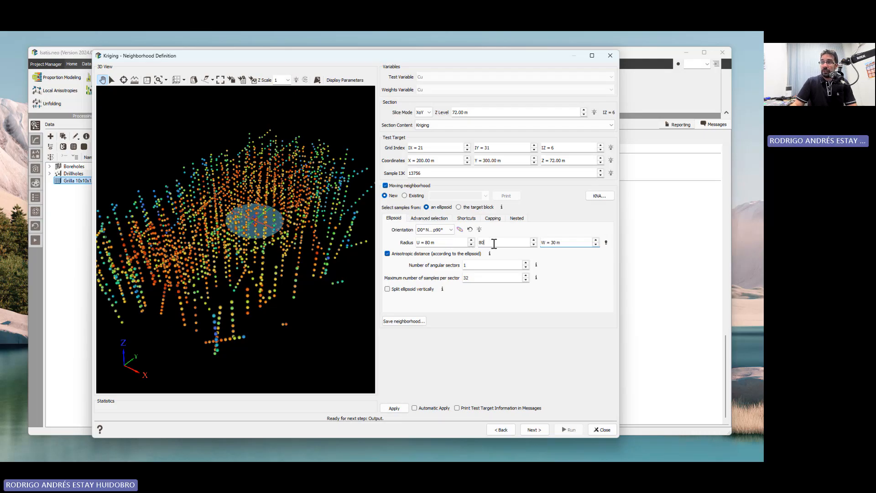
key(shift+Tab)
text(80)
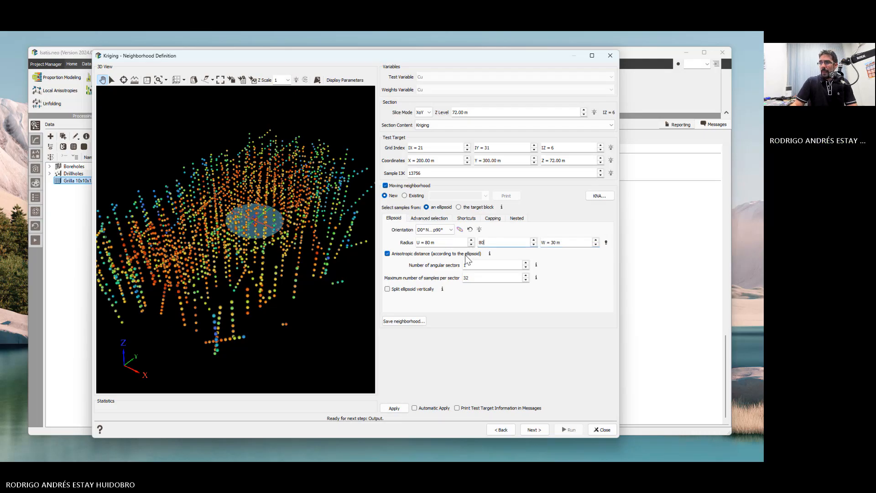
click(395, 407)
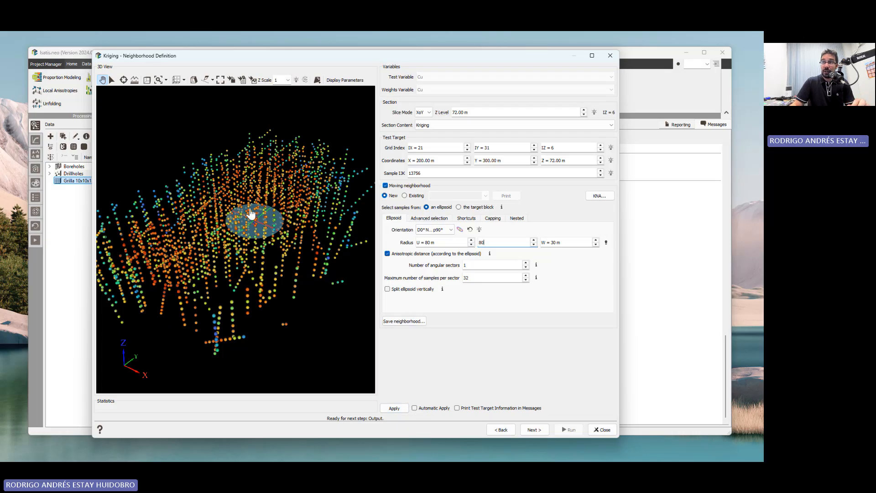
click(391, 407)
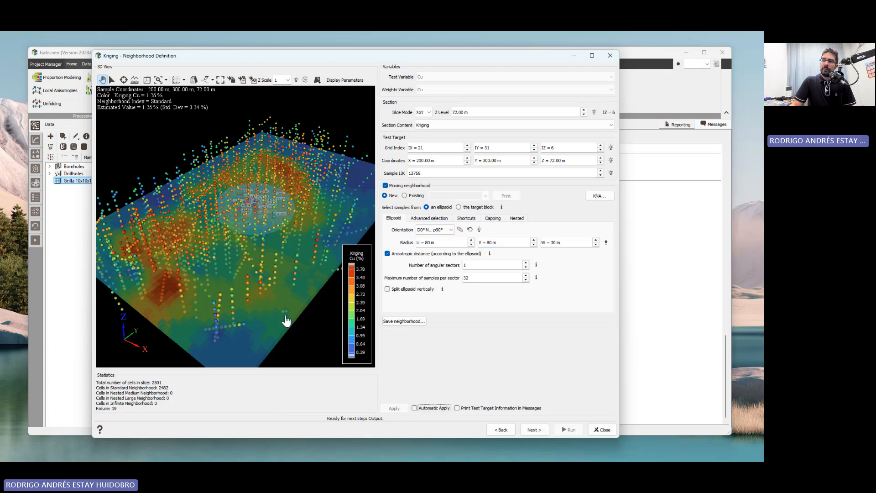
Examine the kriged Cu slice, the enlarged ellipsoid and the sample weights from the side and from above.
mouse_move(252, 221)
mouse_down()
mouse_move(240, 256)
mouse_move(250, 219)
mouse_up()
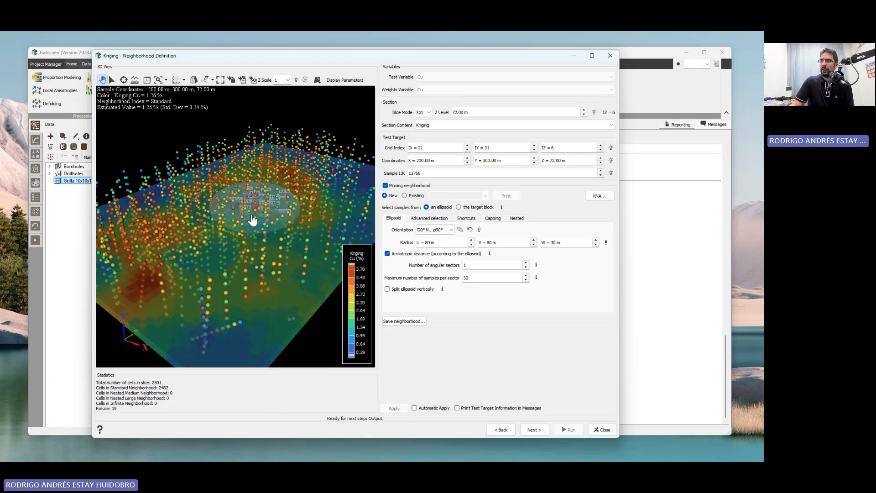
click(443, 245)
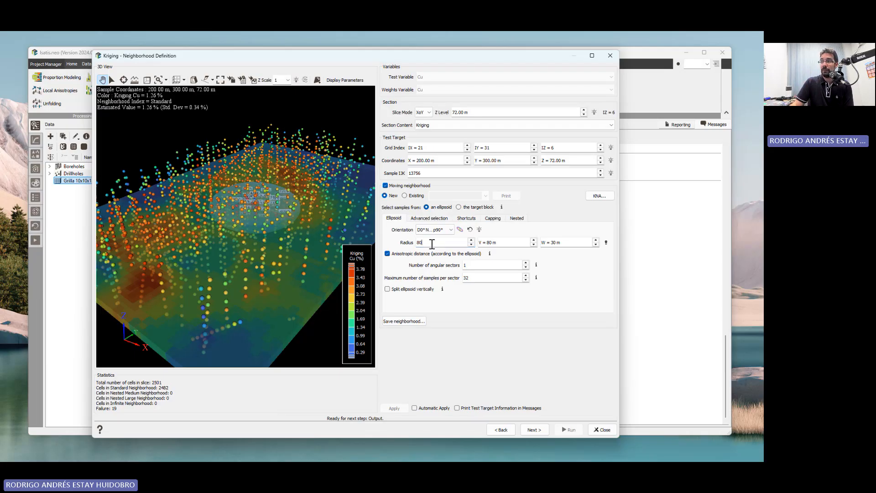
click(495, 241)
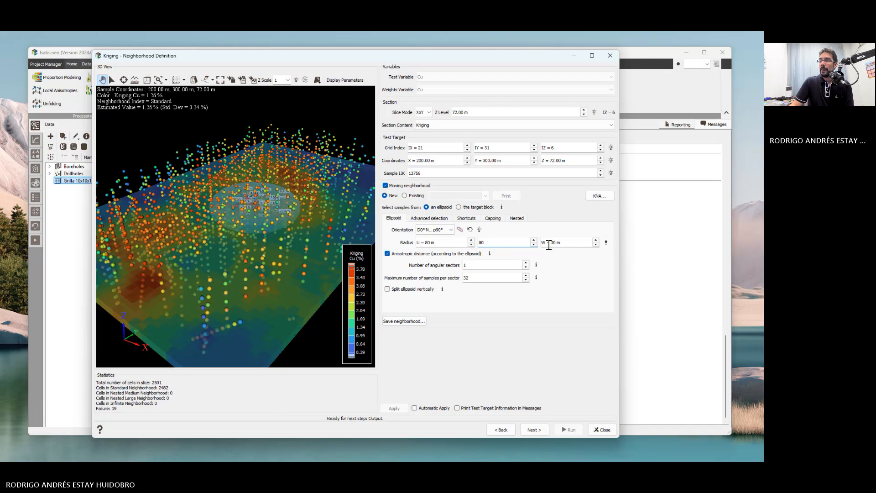
drag(229, 250, 224, 218)
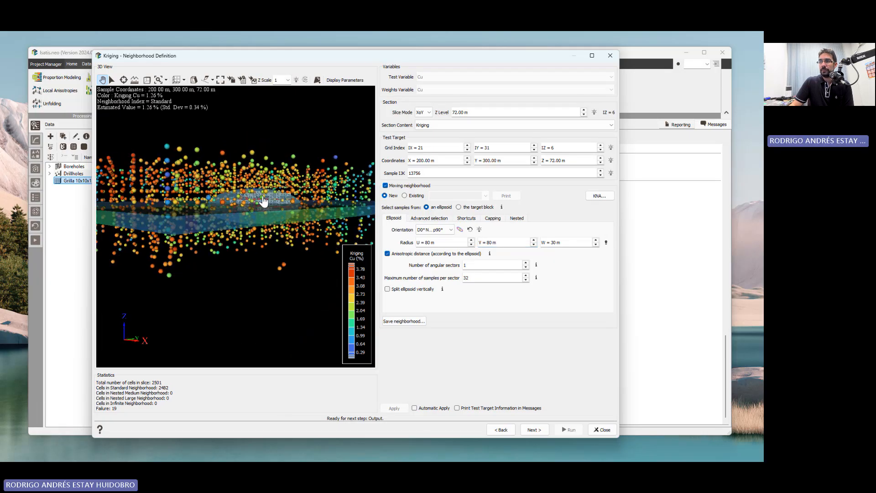
drag(263, 201, 233, 228)
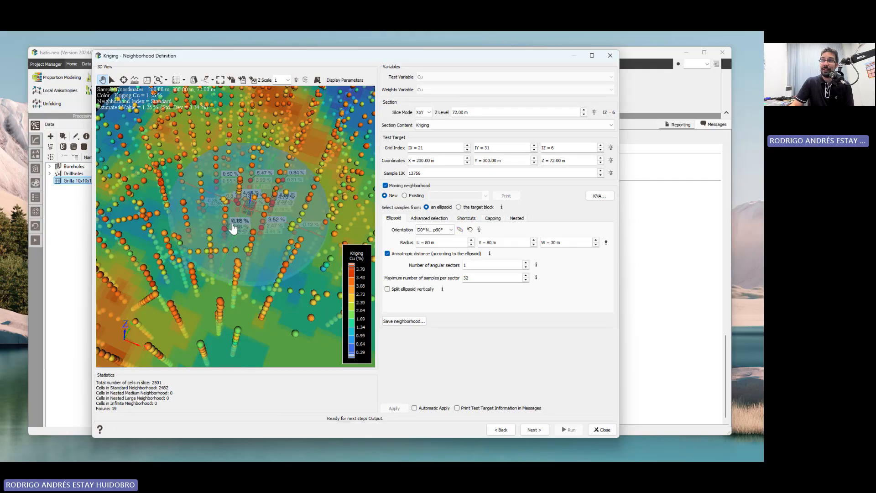
scroll(247, 232, down, 5)
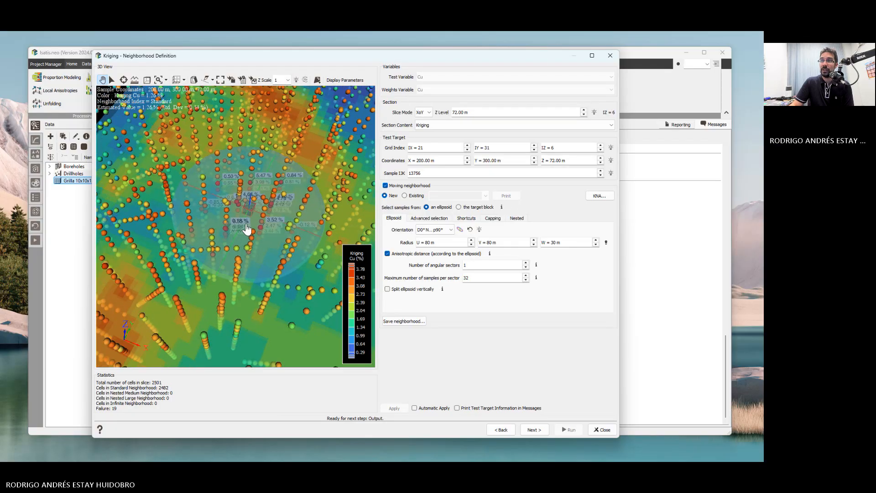
scroll(245, 225, down, 3)
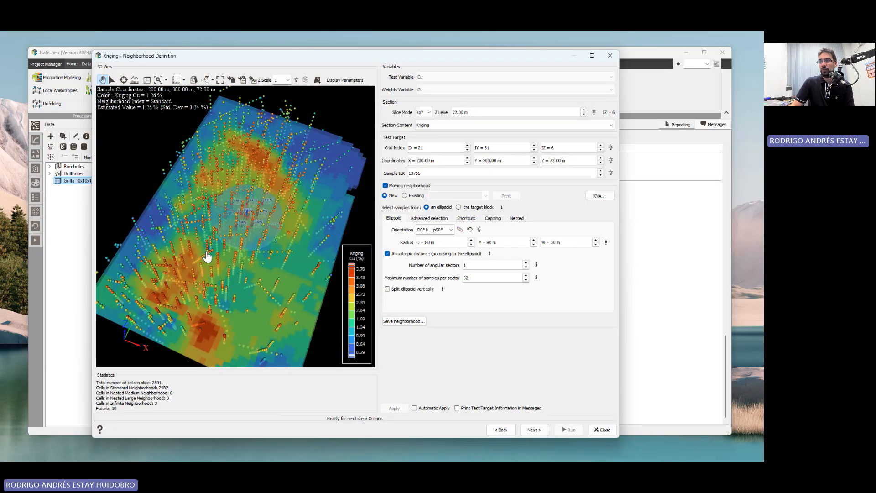
Examine the kriged Cu slice around the search ellipsoid alongside the test target, radius and angular sector settings.
drag(225, 277, 234, 137)
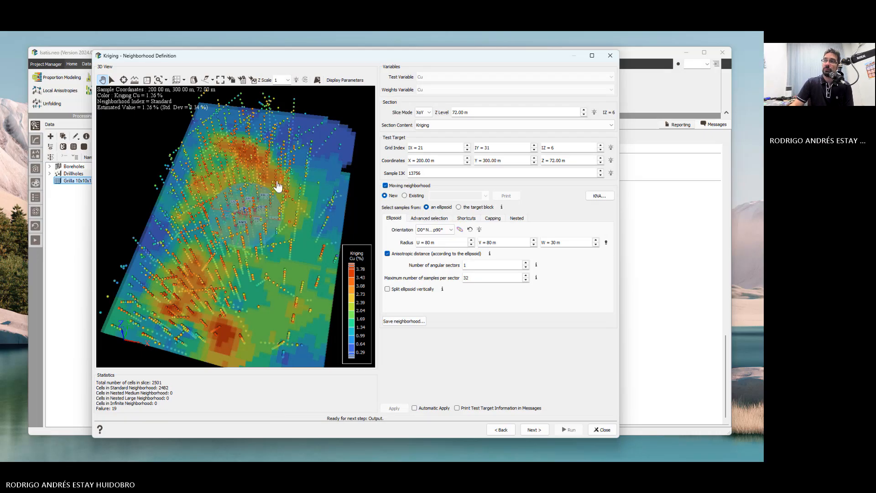
drag(279, 185, 220, 298)
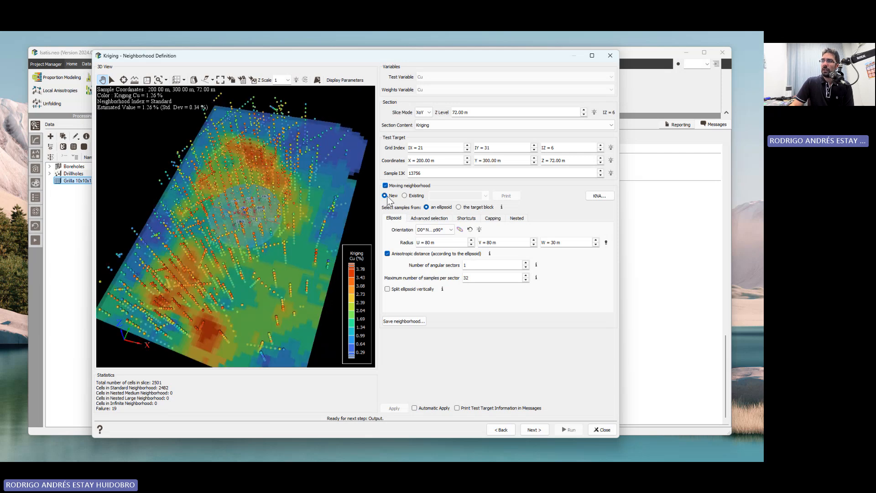
click(492, 148)
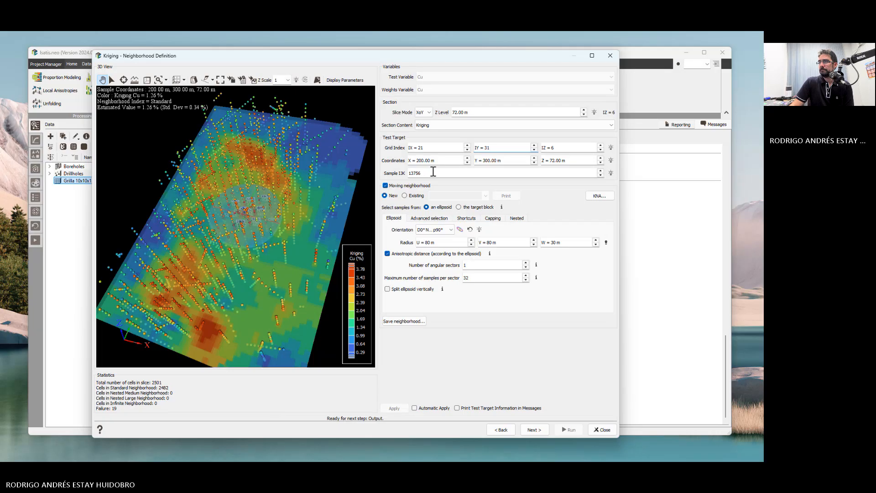
drag(283, 244, 214, 253)
drag(315, 224, 309, 216)
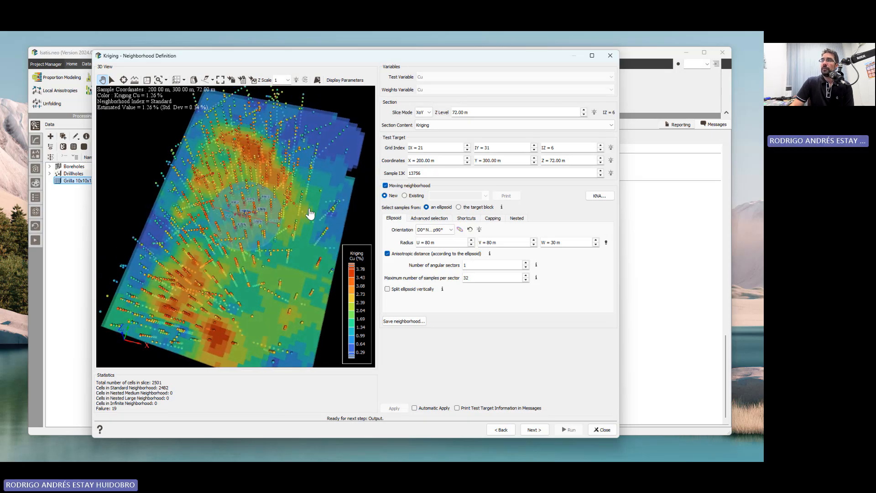
click(447, 244)
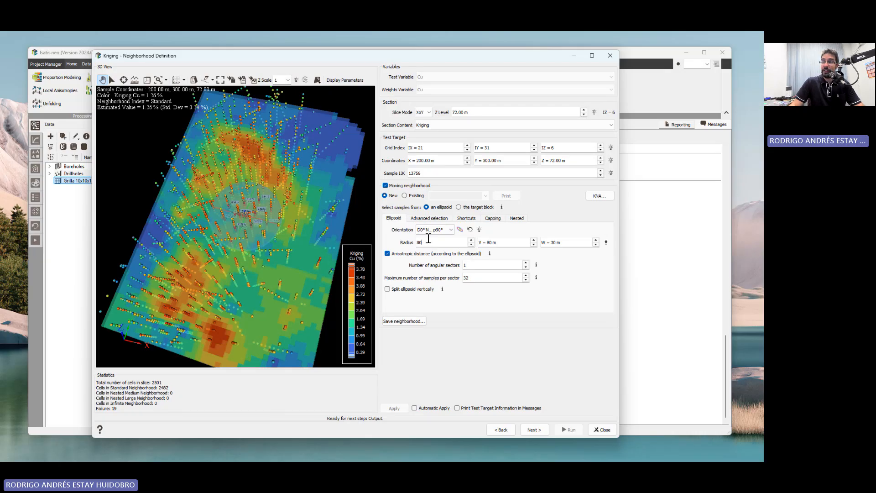
scroll(256, 217, up, 6)
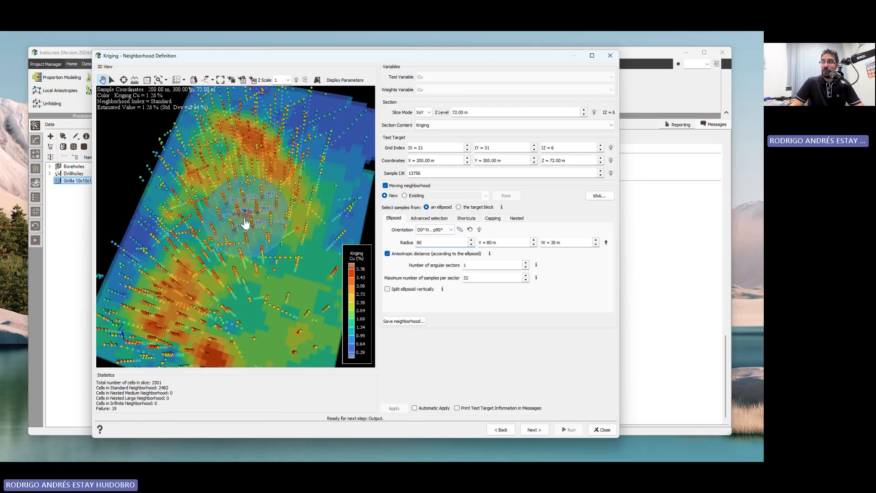
drag(243, 225, 286, 236)
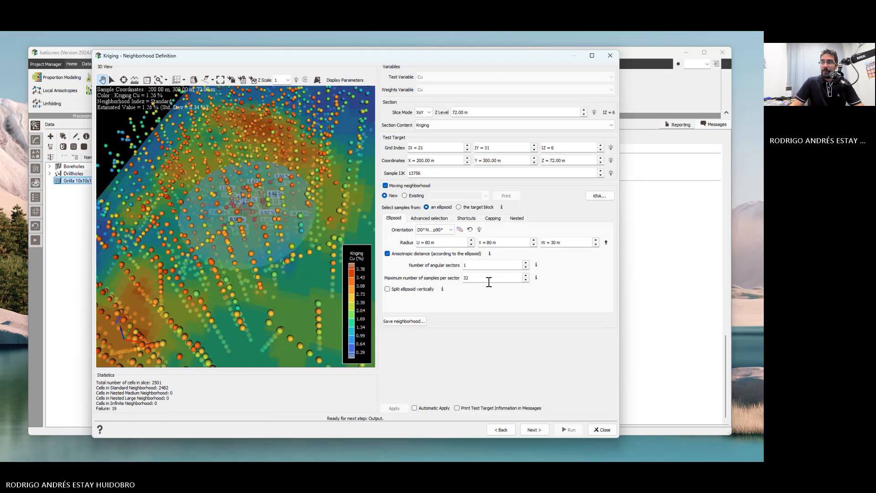
click(467, 265)
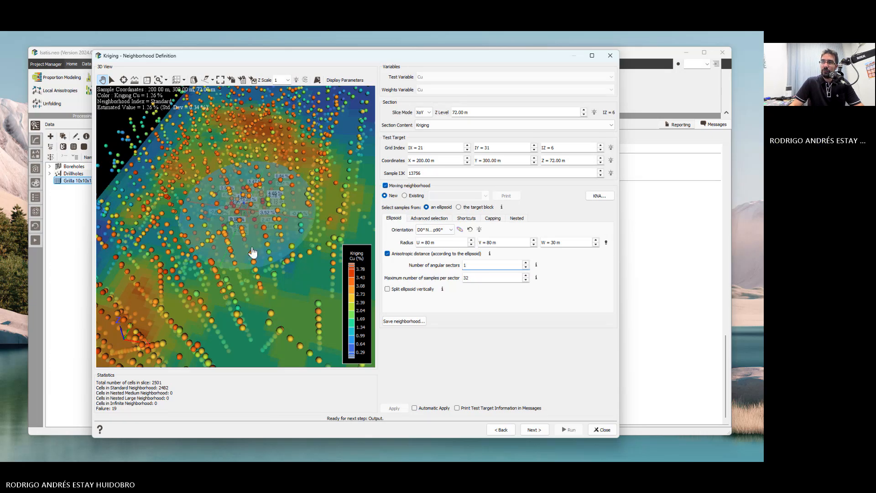
mouse_move(253, 253)
mouse_down()
mouse_move(250, 211)
mouse_move(201, 205)
mouse_move(277, 208)
mouse_move(257, 251)
mouse_up()
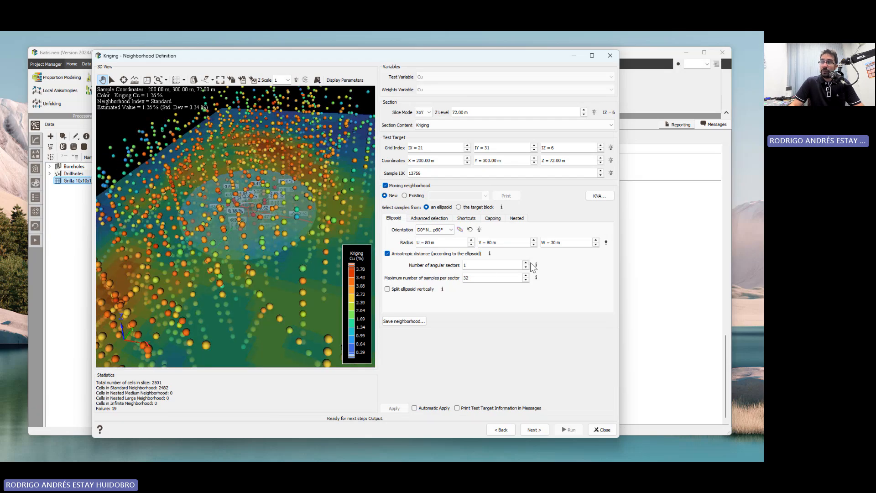
mouse_move(536, 265)
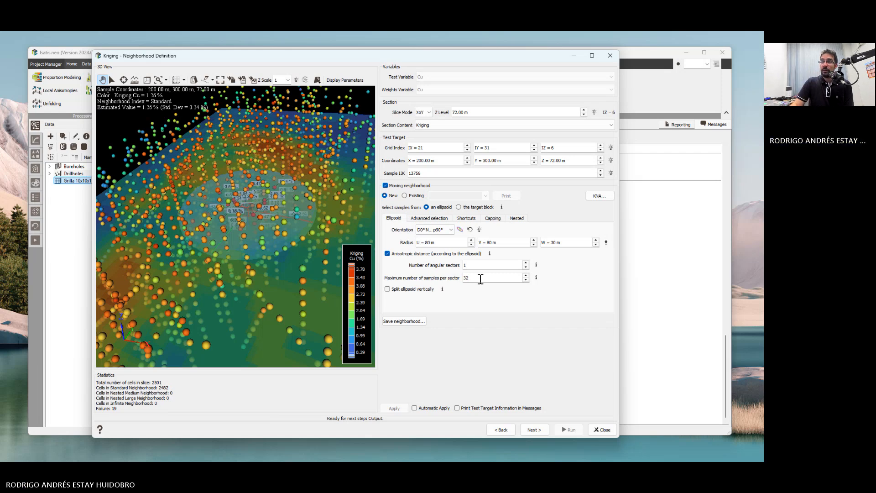
Examine the sample weights inside the search ellipsoid up close, from the side and from above.
mouse_move(263, 231)
mouse_down()
mouse_move(256, 250)
mouse_move(204, 268)
mouse_move(229, 280)
mouse_move(306, 207)
mouse_move(238, 221)
mouse_move(229, 186)
mouse_move(251, 229)
mouse_move(269, 212)
mouse_move(250, 230)
mouse_move(266, 235)
mouse_move(258, 241)
mouse_up()
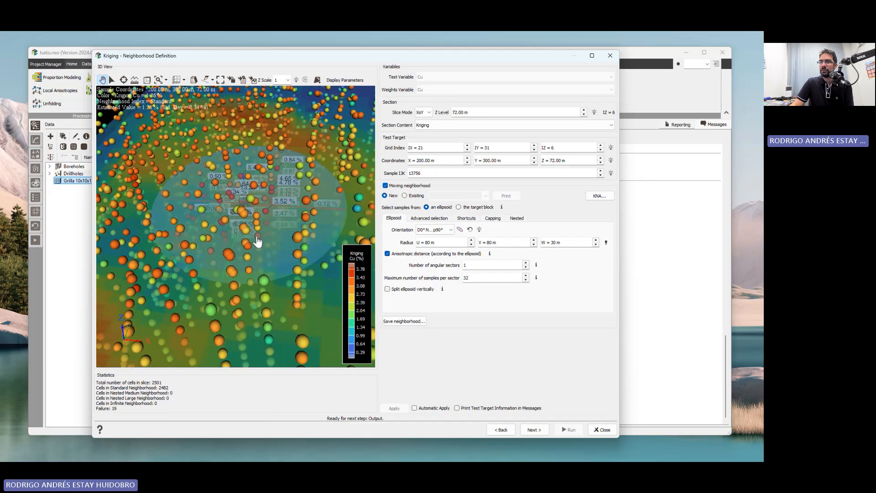
scroll(258, 240, up, 10)
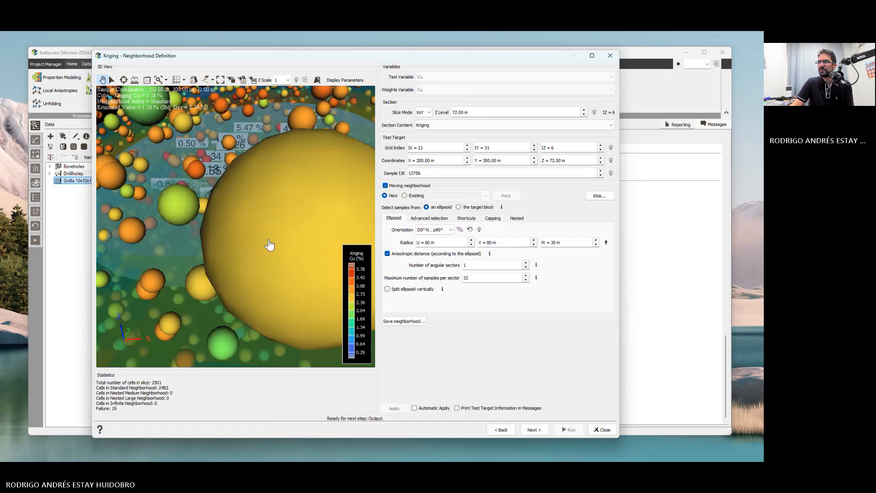
scroll(269, 245, down, 10)
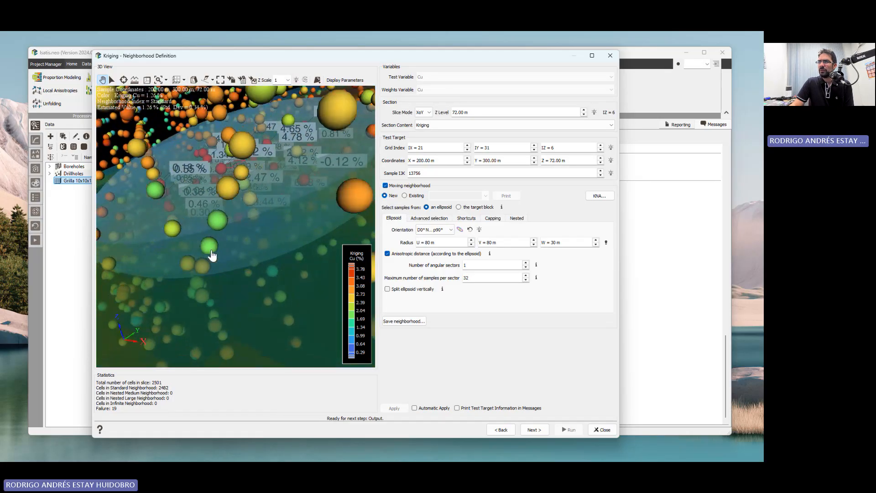
drag(211, 255, 195, 259)
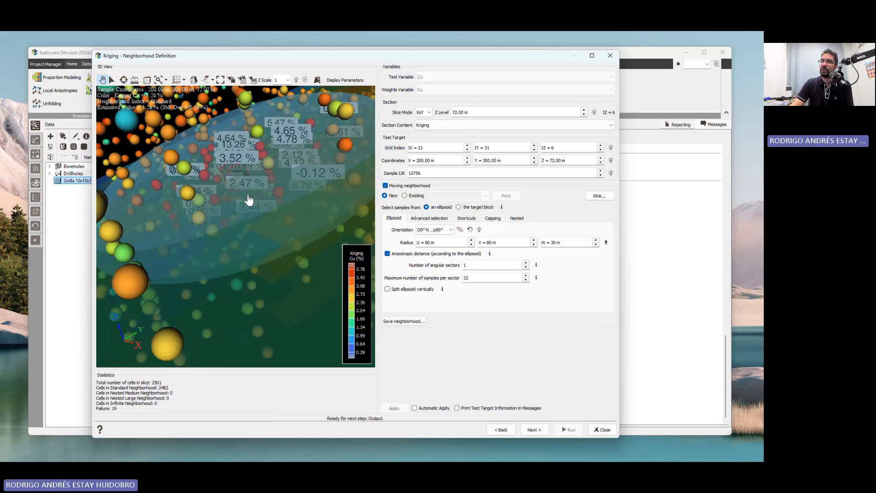
drag(249, 200, 168, 186)
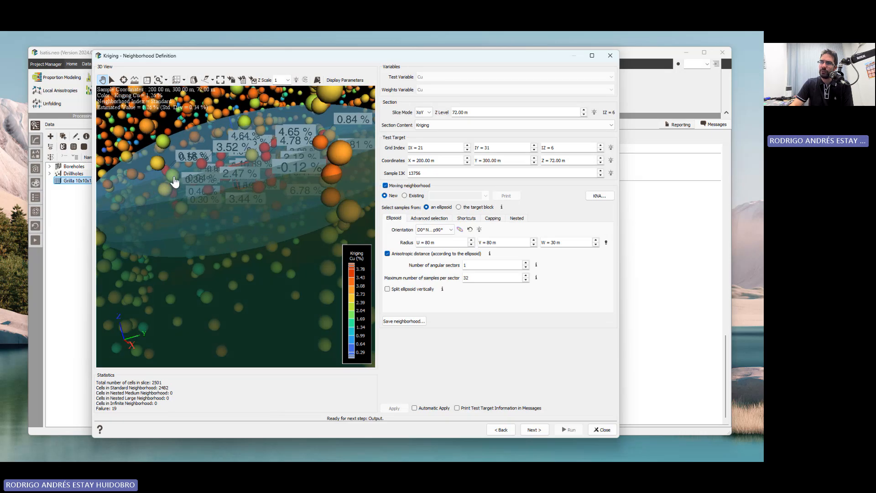
drag(172, 224, 242, 197)
scroll(244, 199, down, 3)
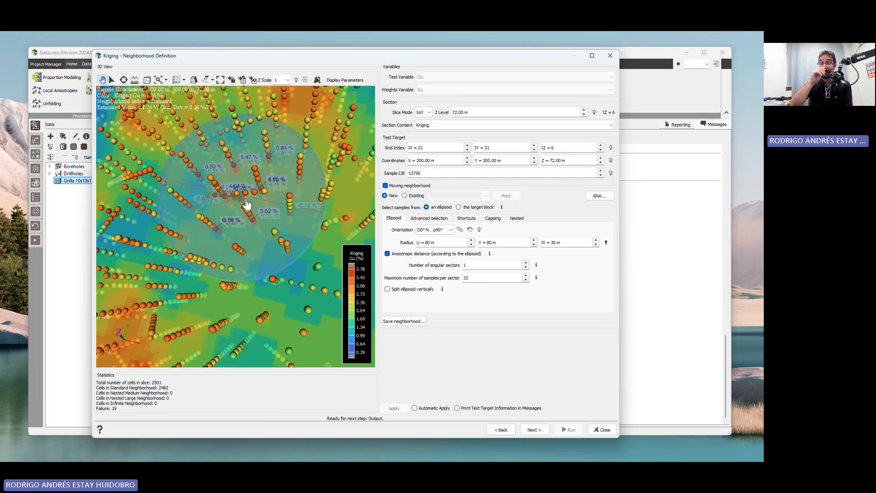
scroll(251, 201, down, 3)
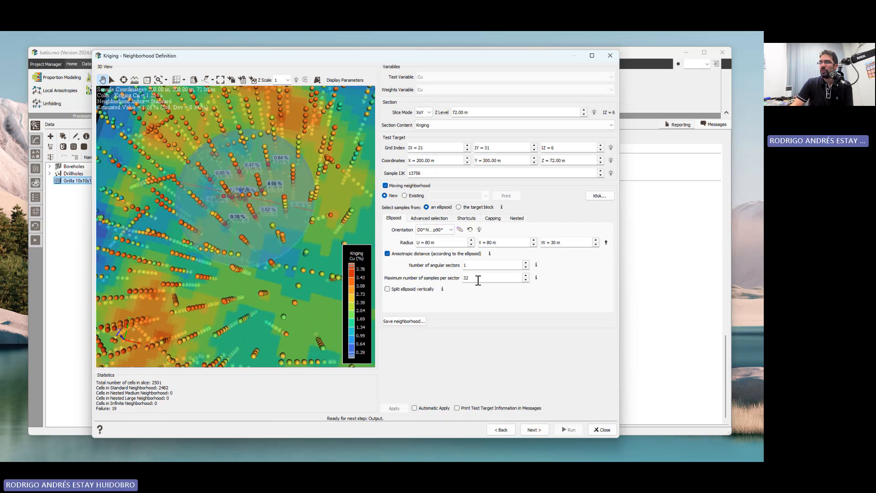
Limit the neighborhood to a maximum of 2 samples per sector, apply it and examine the sample weights and the slice.
click(473, 283)
double_click(466, 278)
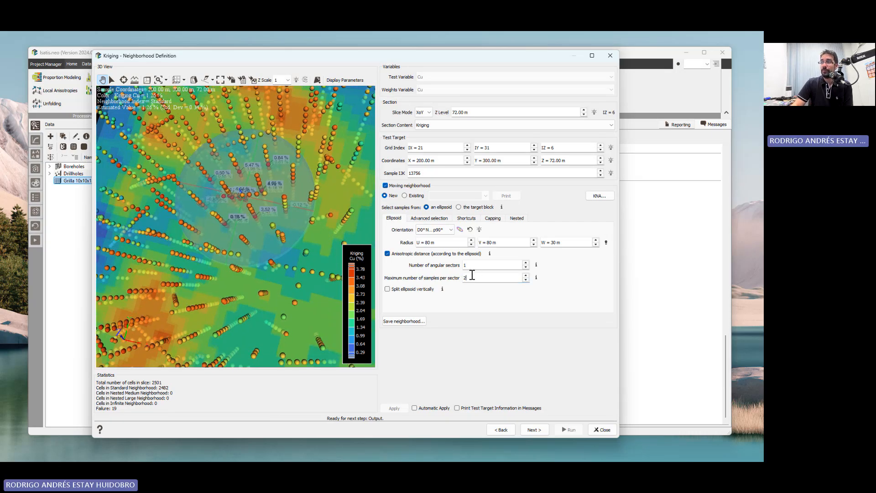
text(2)
click(474, 268)
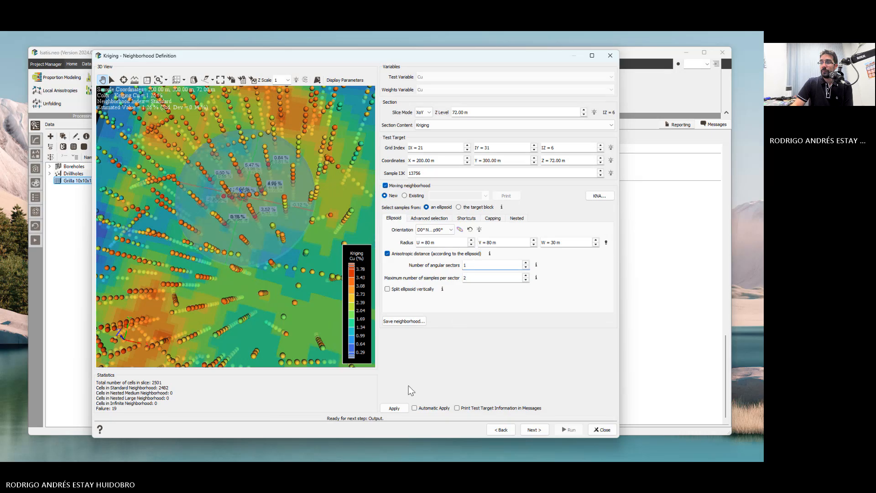
click(394, 408)
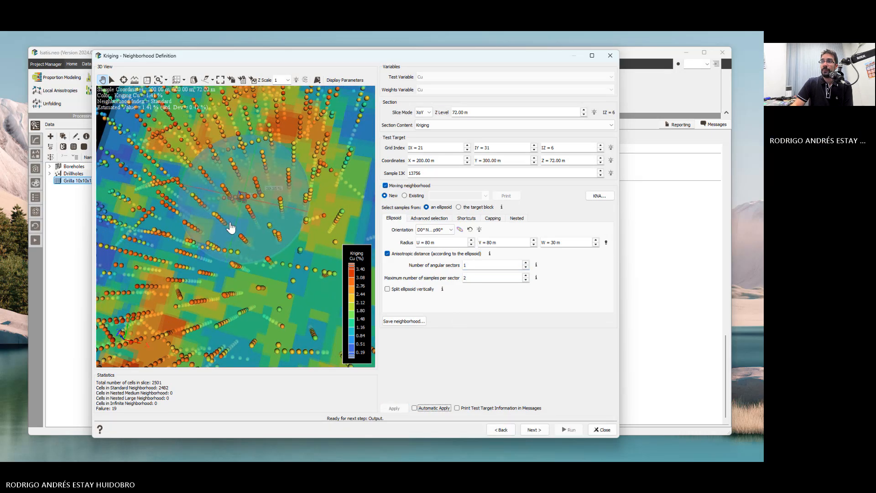
scroll(230, 227, up, 5)
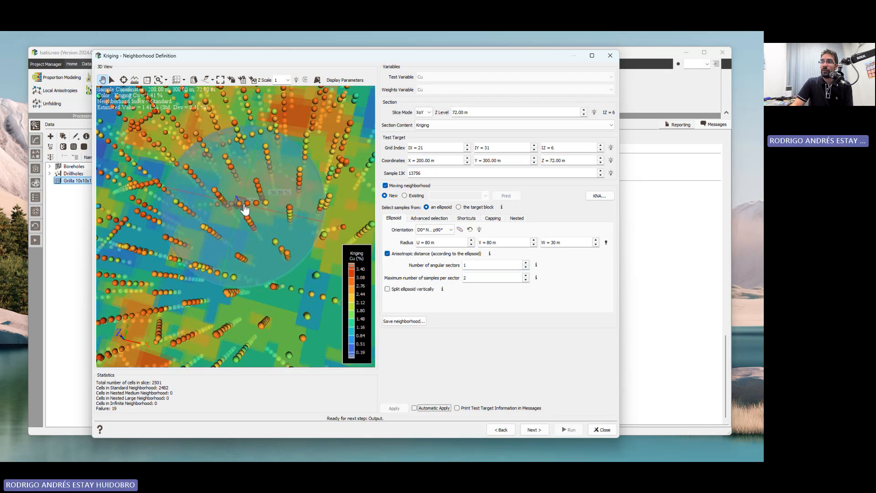
scroll(245, 208, up, 5)
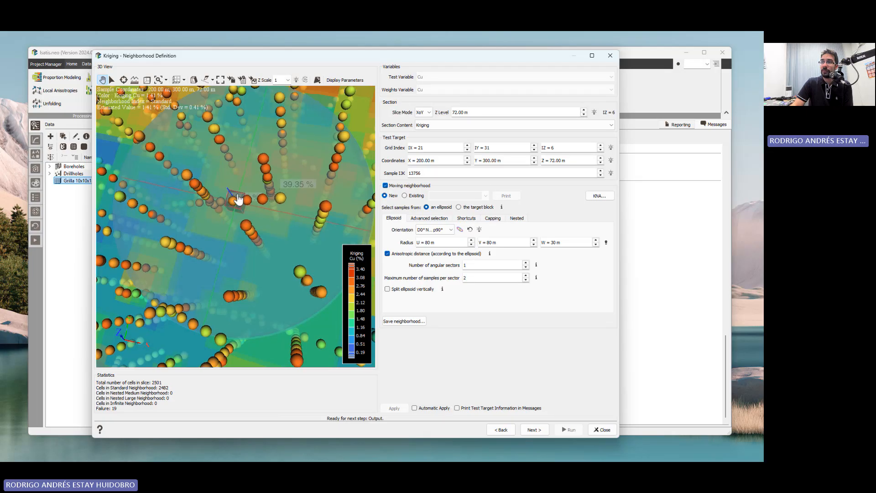
drag(238, 199, 296, 186)
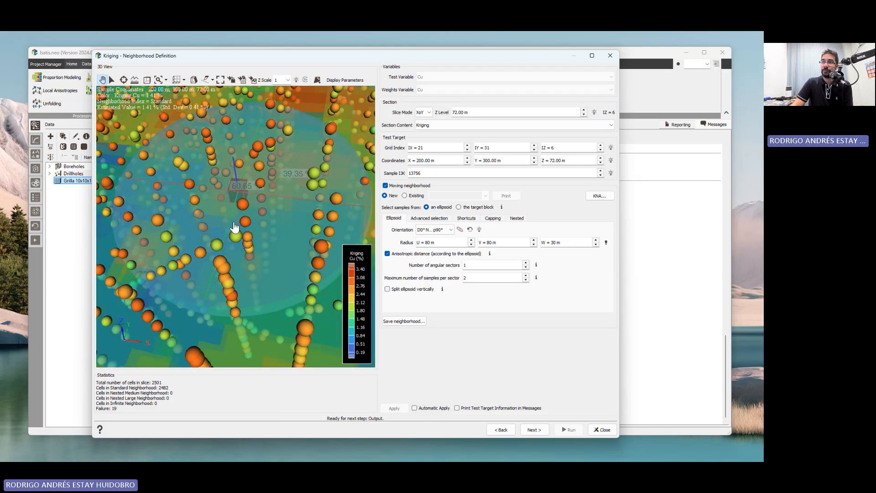
scroll(203, 216, down, 10)
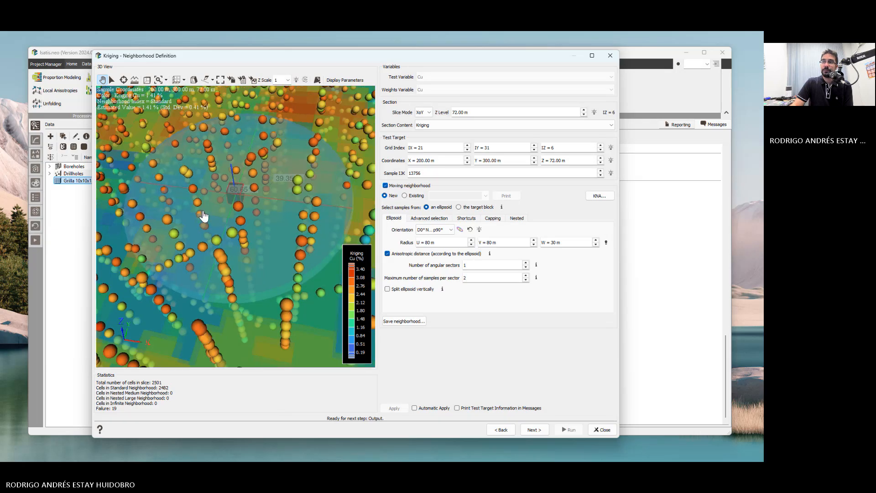
scroll(203, 216, down, 5)
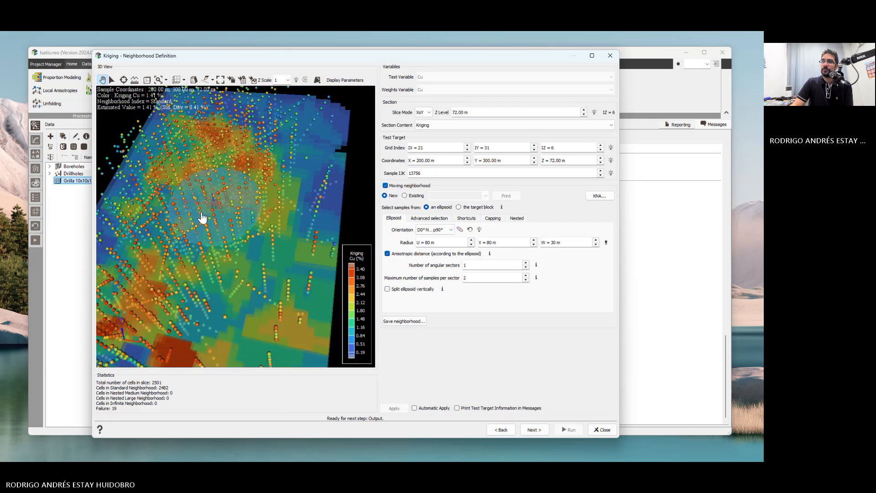
Divide the search ellipsoid into 4 angular sectors, apply the change and examine the selected samples and their weights.
drag(168, 229, 169, 242)
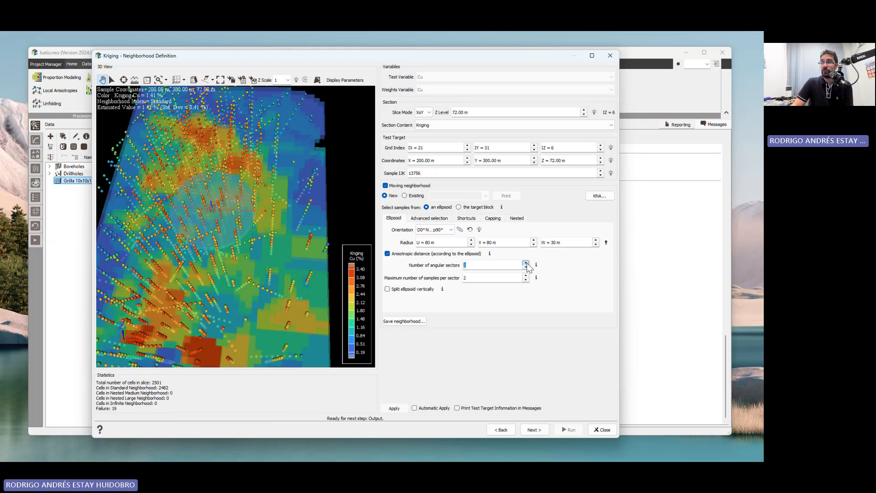
click(393, 409)
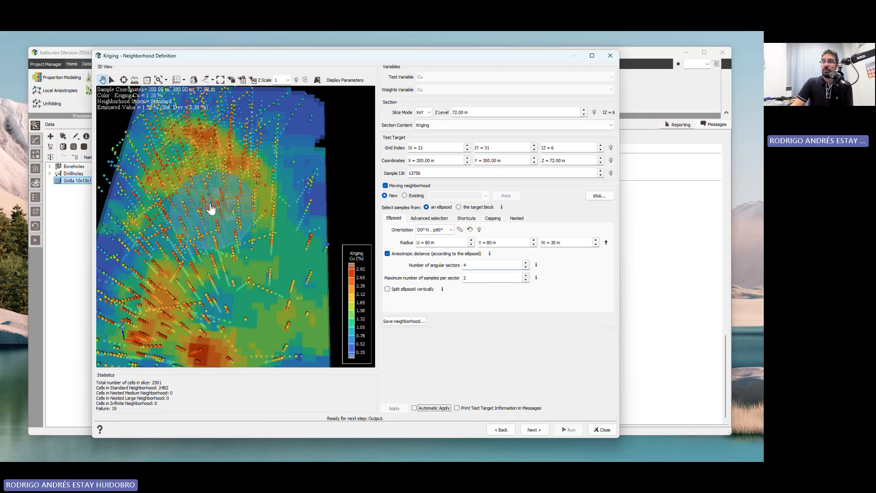
scroll(210, 208, up, 6)
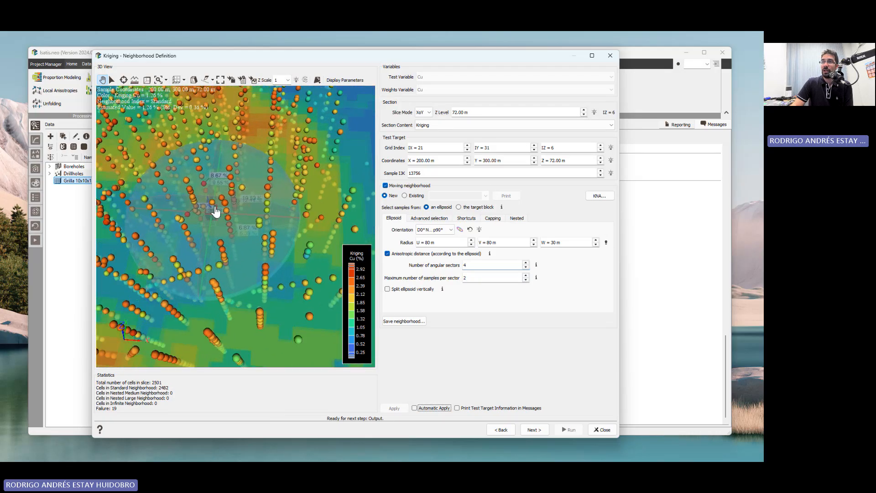
scroll(215, 212, up, 6)
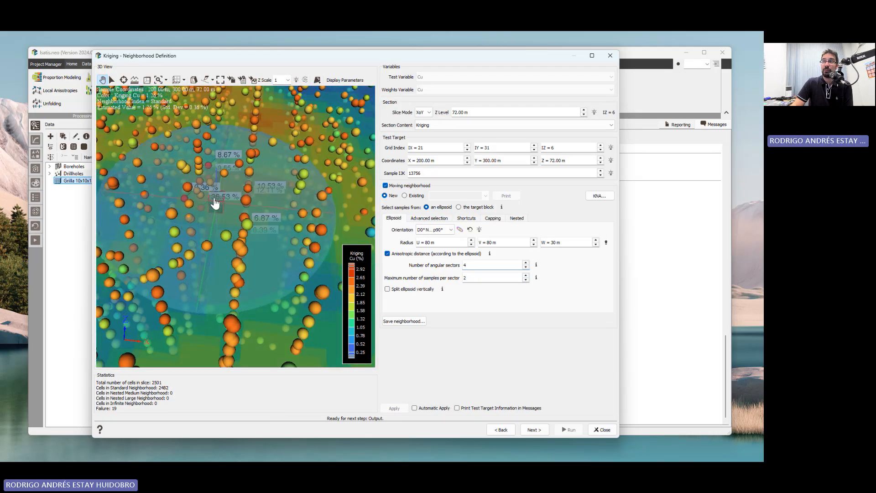
drag(215, 203, 241, 249)
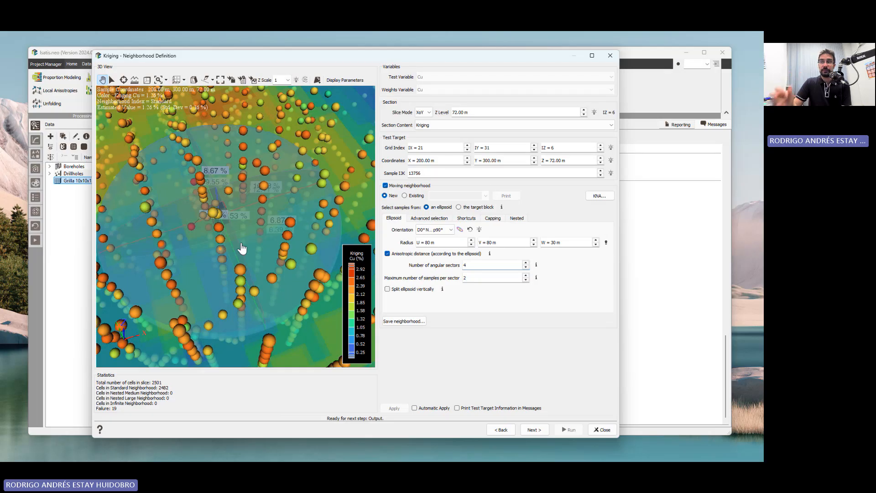
drag(251, 254, 251, 216)
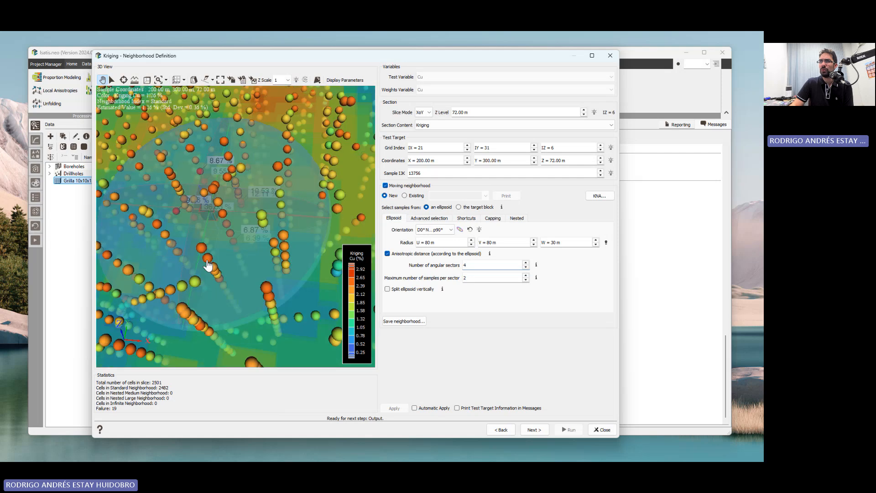
drag(297, 285, 242, 286)
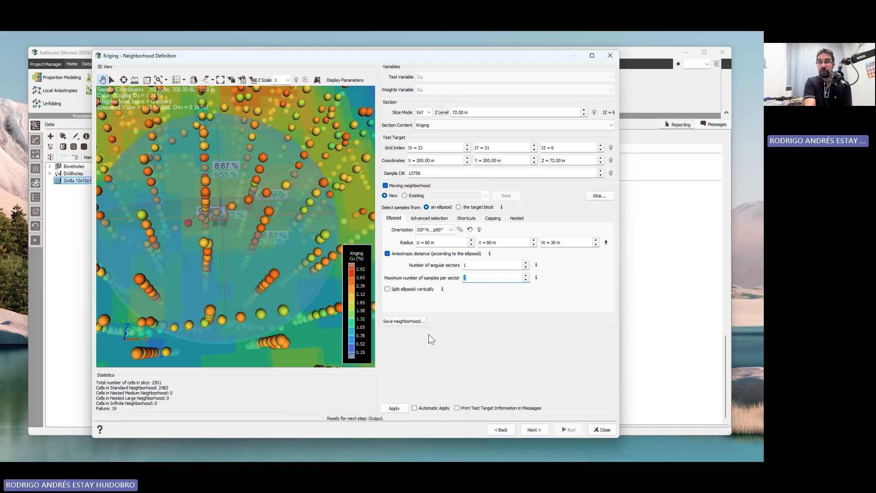
Set 1 angular sector with a maximum of 16 samples per sector, apply the neighborhood and check the whole slice.
text(16)
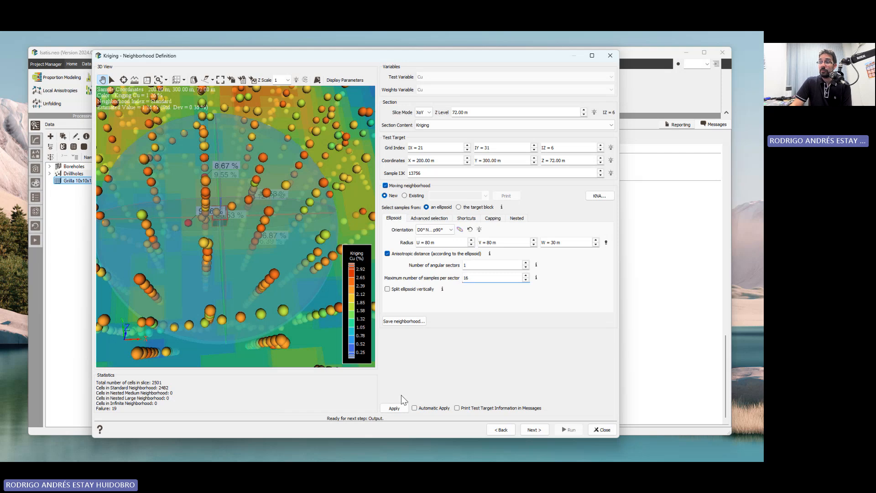
click(394, 407)
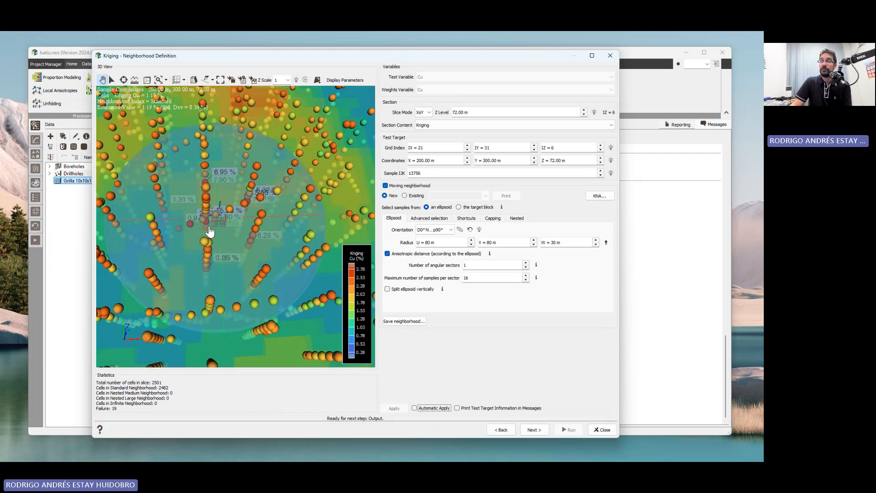
scroll(209, 232, down, 8)
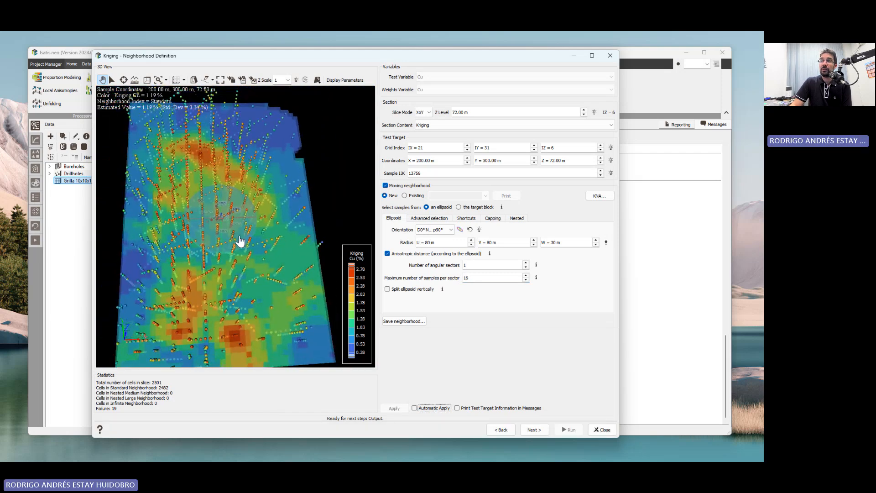
Examine the kriged Cu slice and the surrounding samples from several angles, including the slice's unestimated corner.
scroll(231, 250, down, 4)
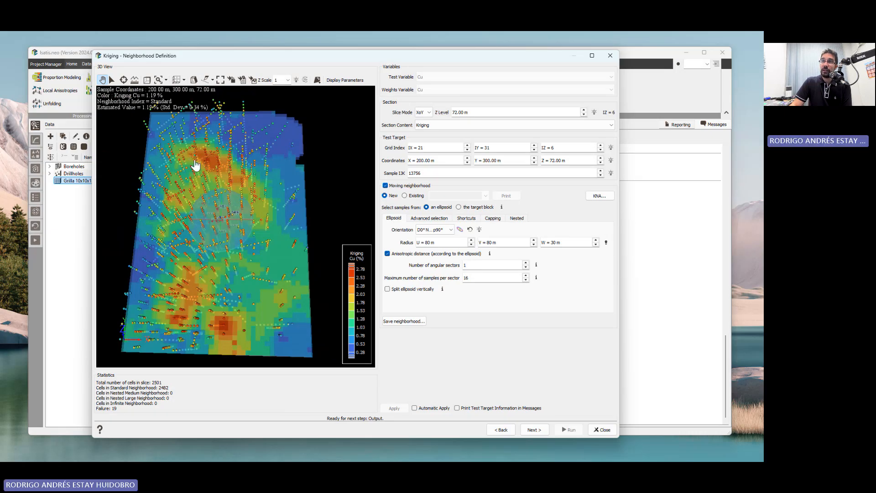
drag(187, 219, 175, 212)
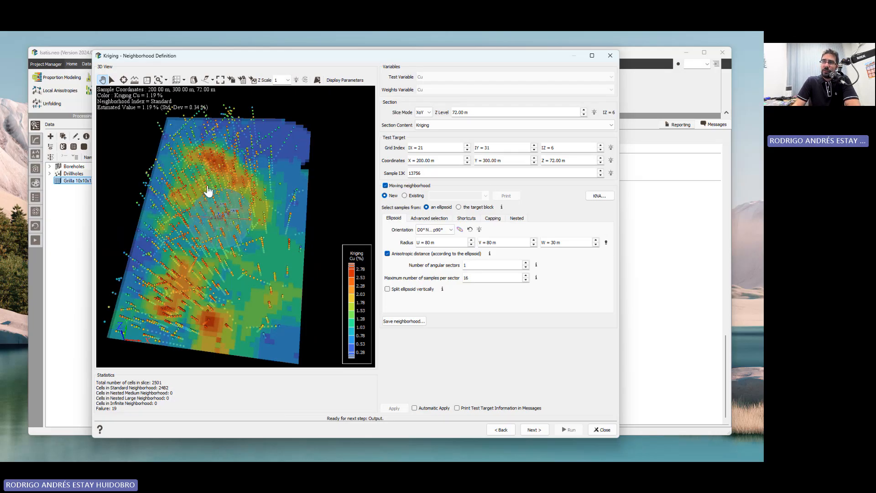
drag(185, 257, 195, 283)
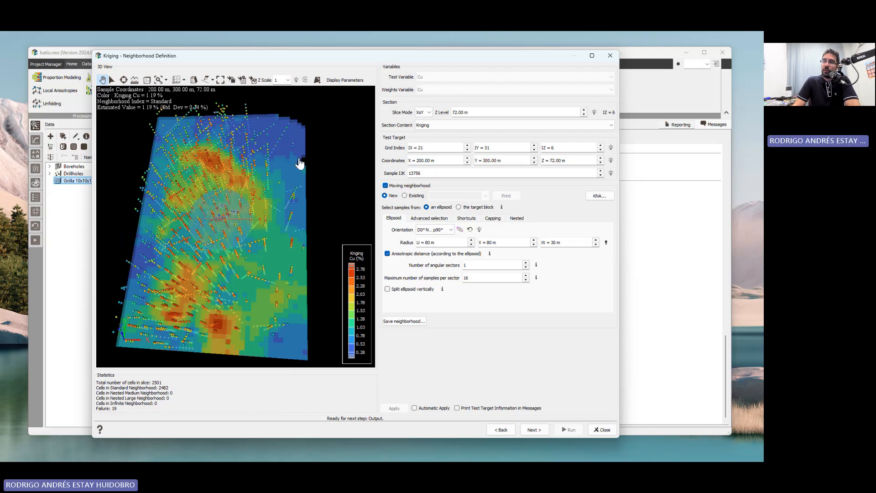
drag(297, 169, 293, 139)
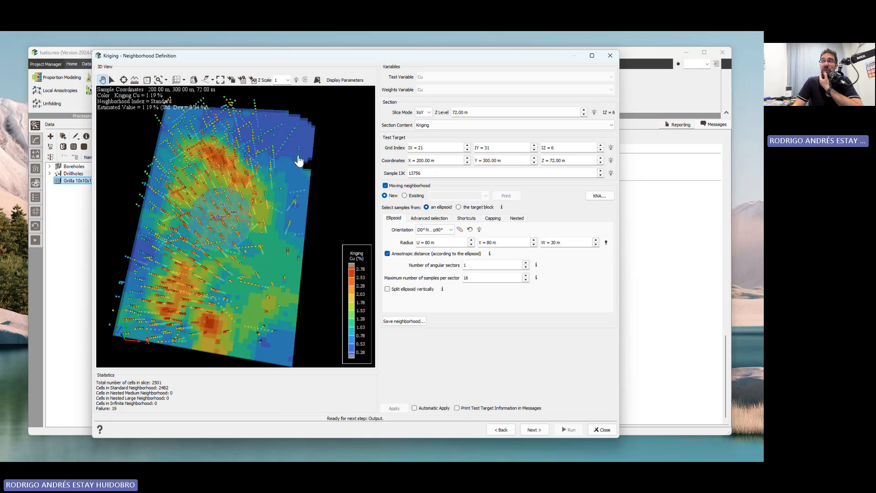
mouse_move(297, 160)
mouse_down()
mouse_move(301, 144)
mouse_move(299, 169)
mouse_up()
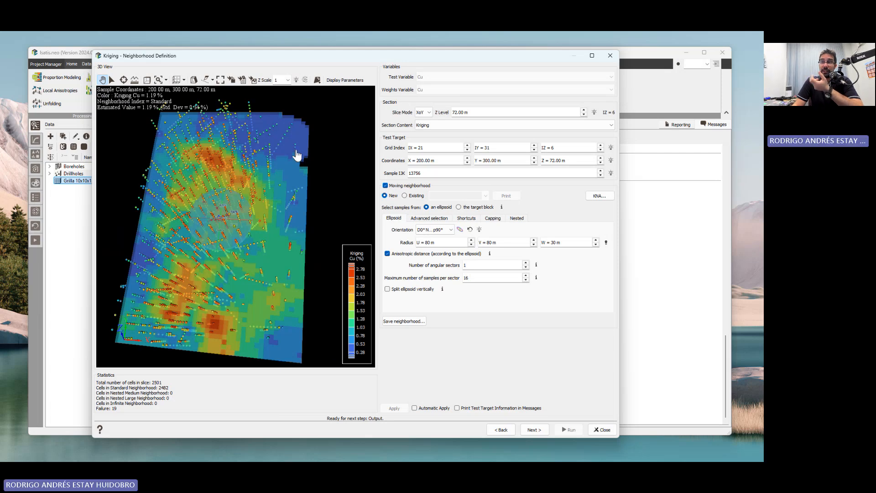
drag(242, 229, 248, 191)
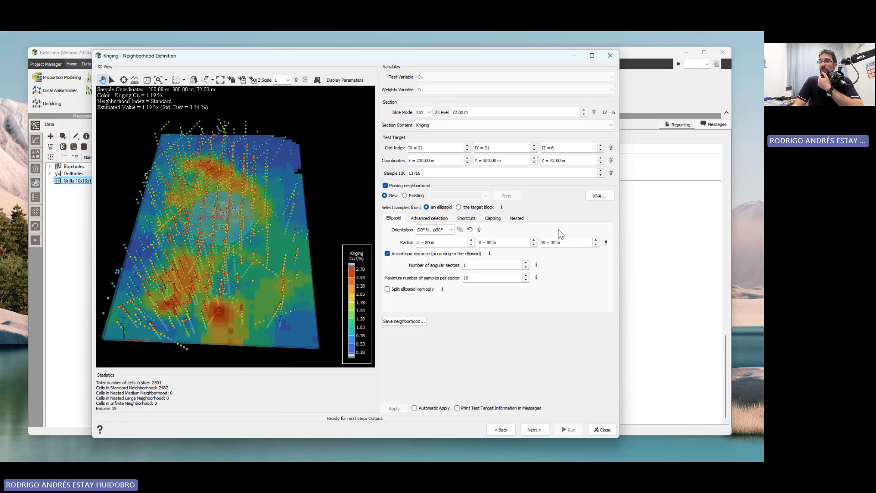
Set the search ellipsoid's U and V radii to 100 m, apply the neighborhood and examine the slice from several angles.
click(491, 242)
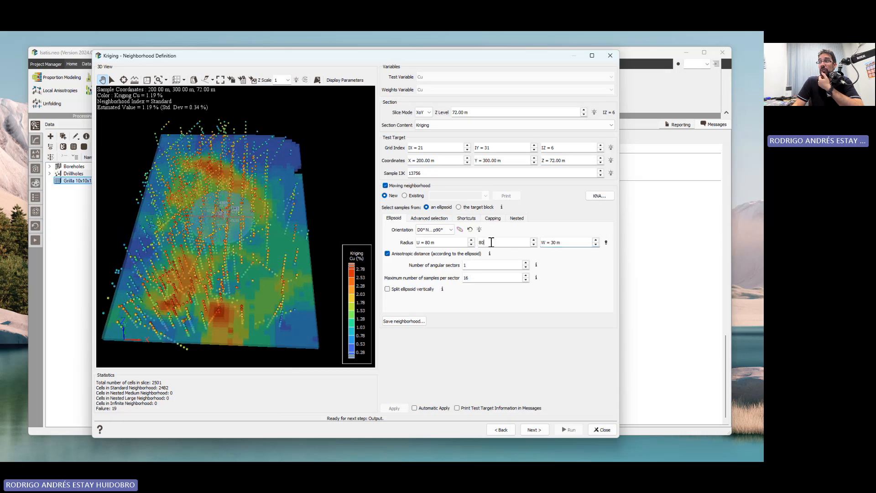
click(423, 244)
double_click(418, 245)
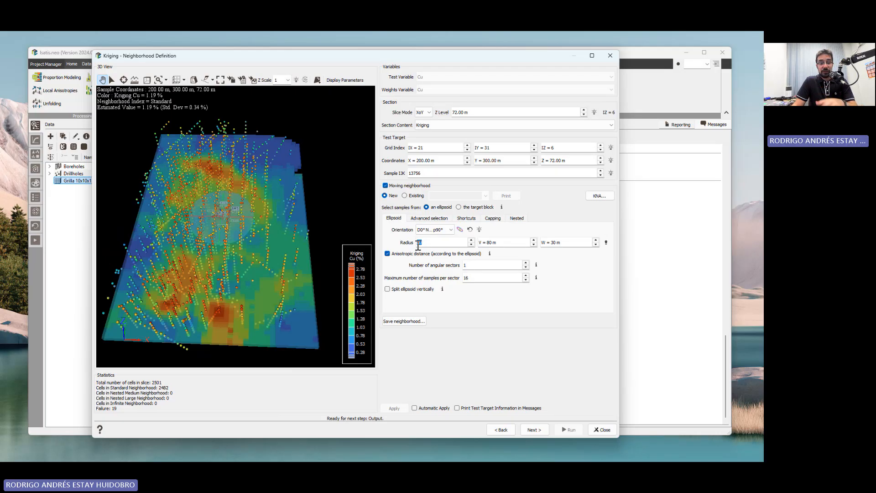
text(100)
key(Tab)
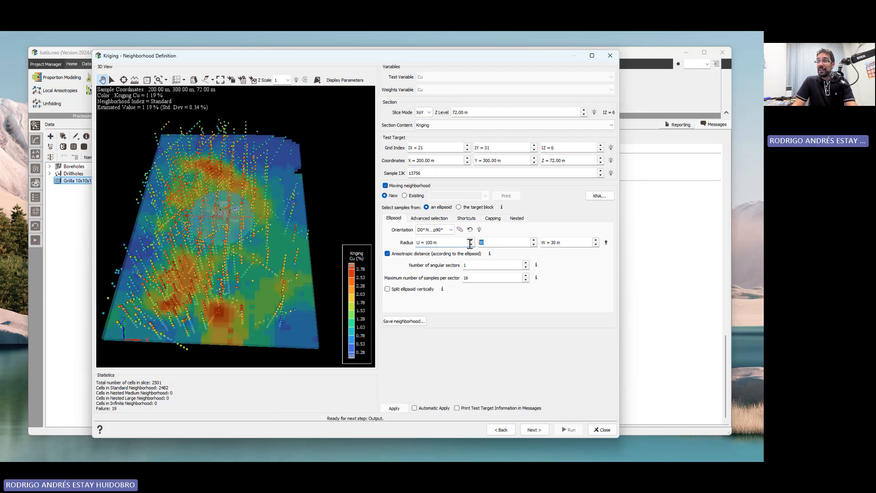
text(100)
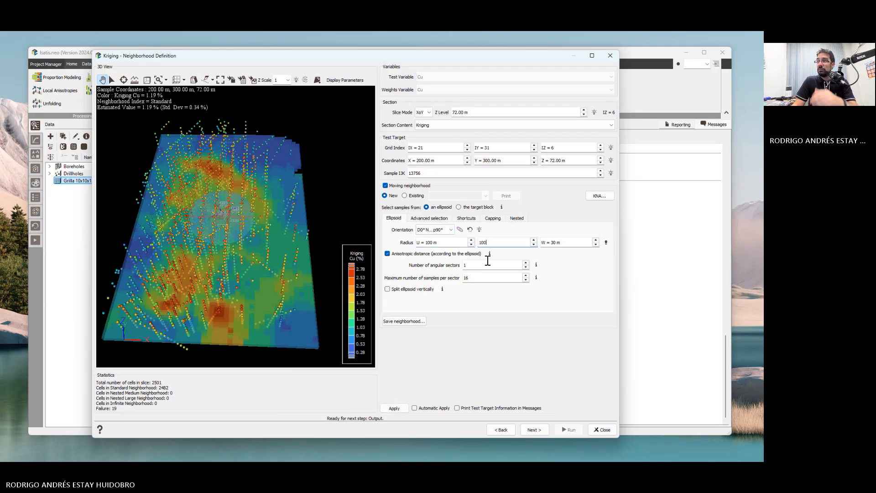
click(395, 408)
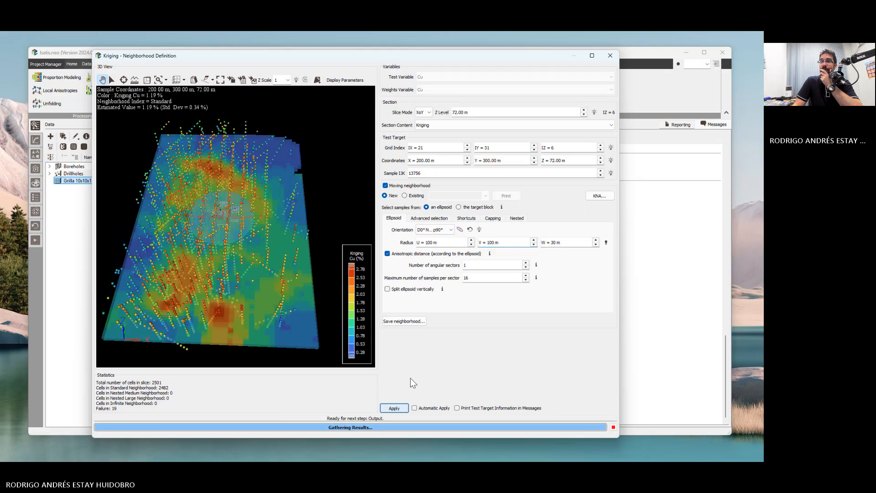
drag(278, 217, 266, 235)
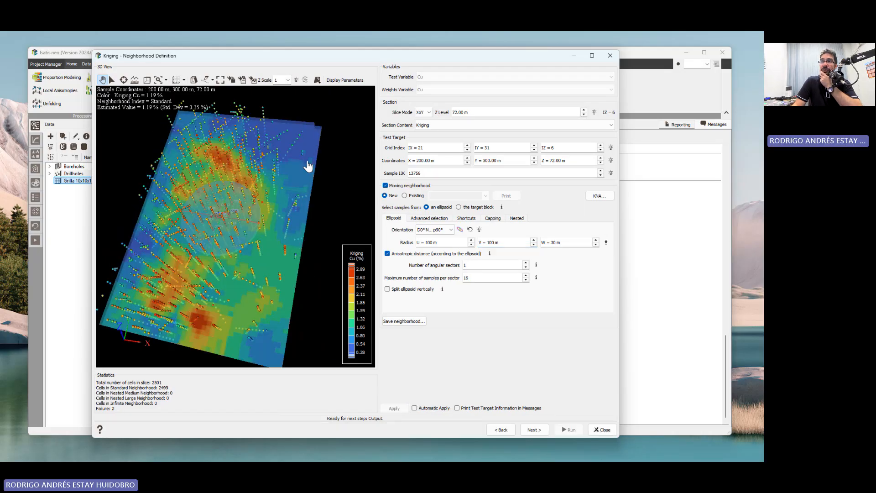
drag(297, 187, 307, 189)
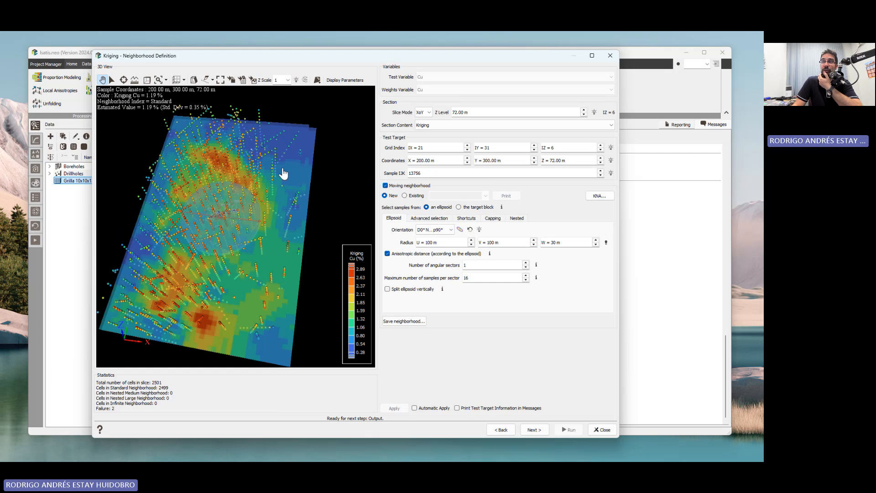
drag(284, 174, 250, 254)
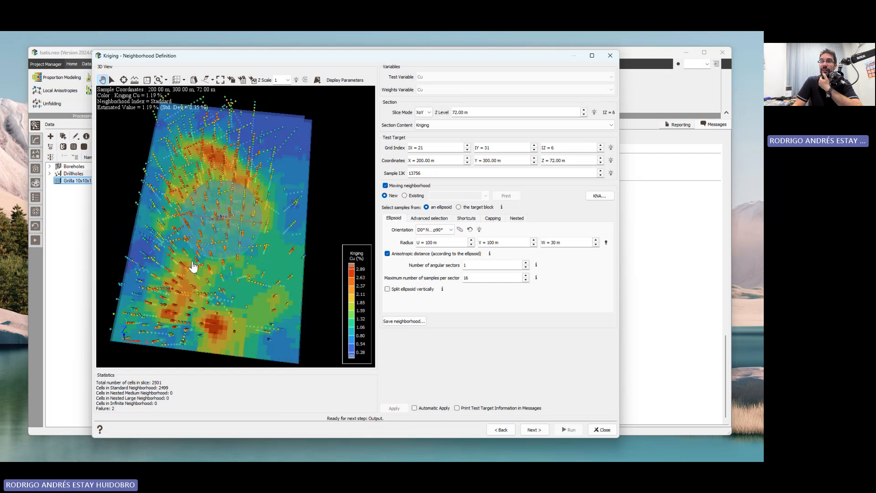
drag(181, 297, 189, 305)
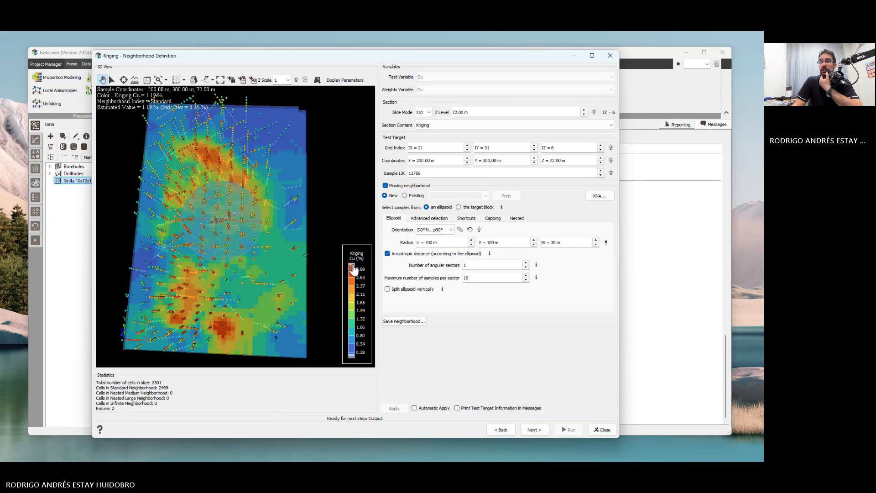
drag(317, 246, 339, 272)
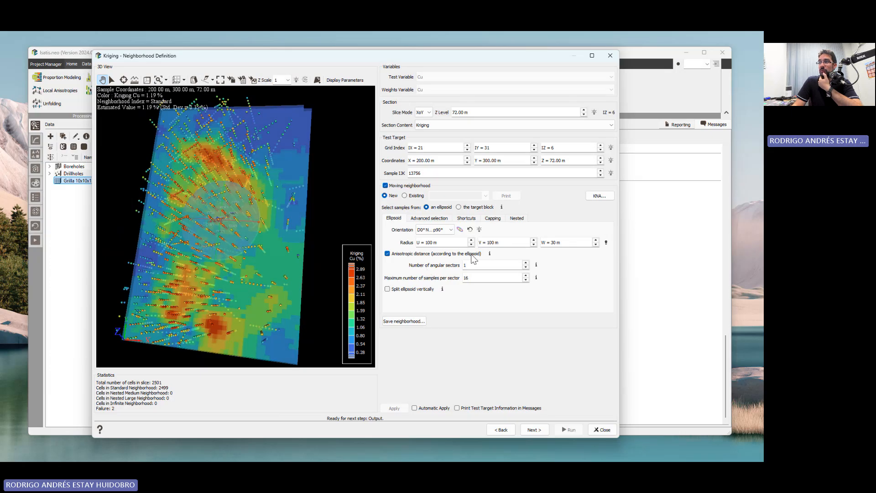
Set the search ellipsoid's U and V radii to 80 m and apply the neighborhood.
click(512, 243)
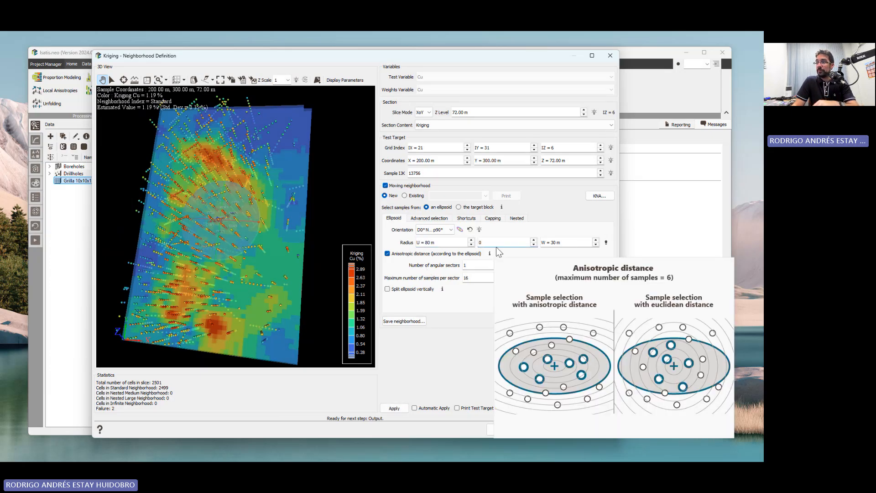
double_click(476, 242)
text(80)
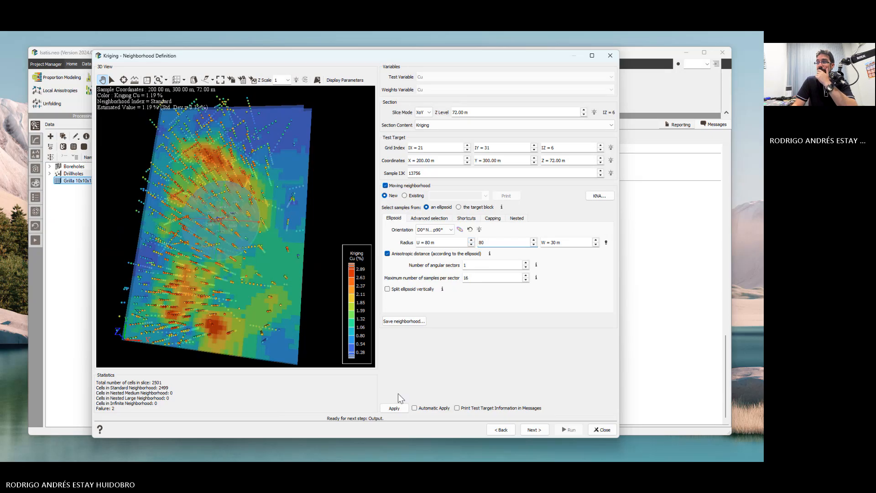
click(398, 409)
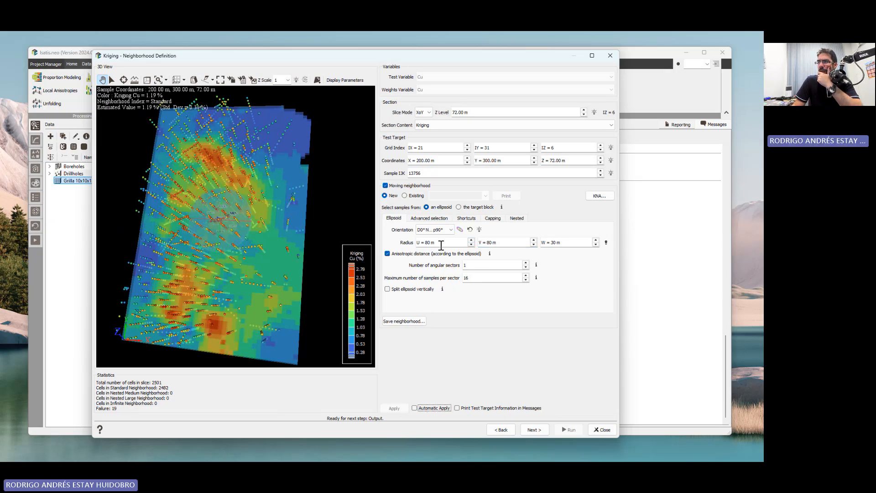
Try the advanced selection's minimum distance between two selected samples and maximum number of samples, switching each off again.
click(444, 223)
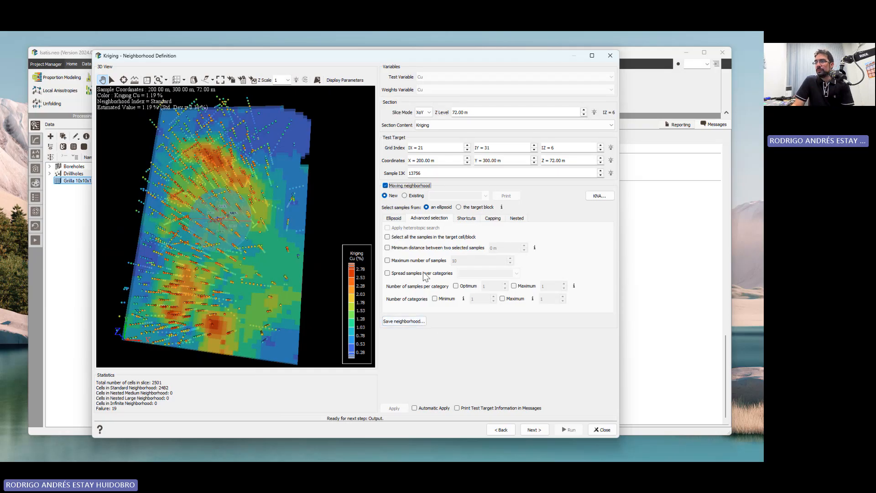
click(417, 249)
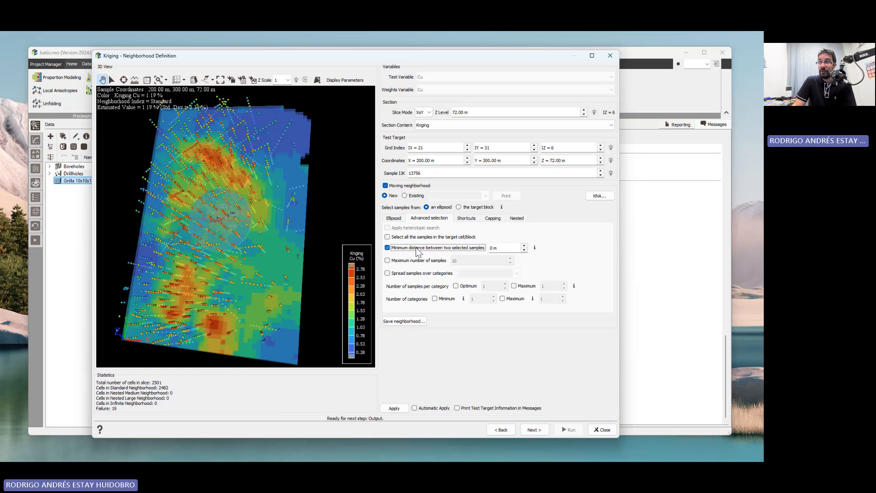
click(416, 250)
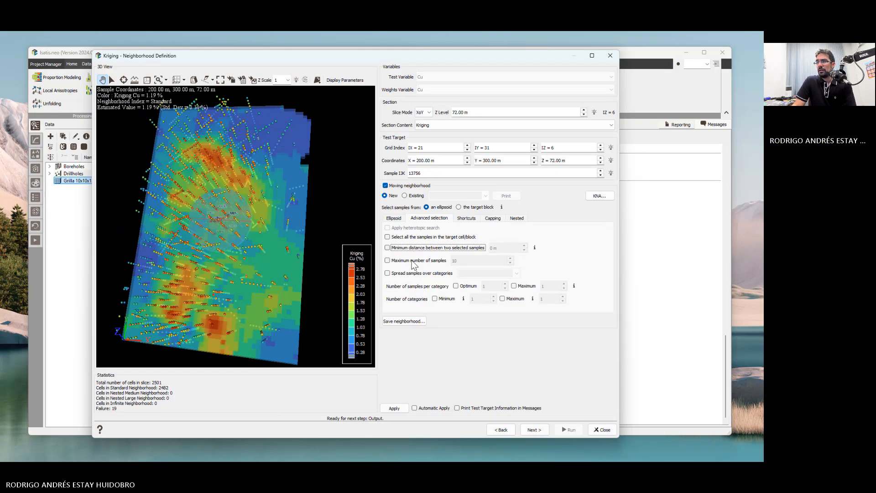
click(411, 261)
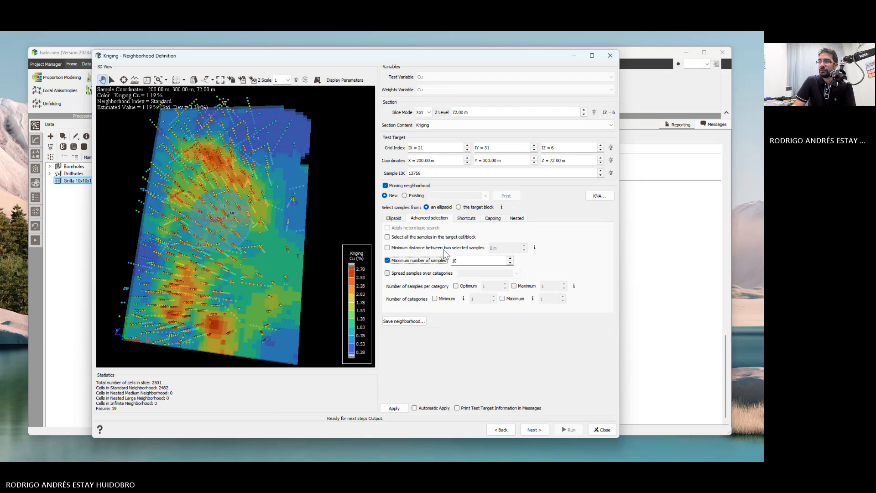
click(420, 262)
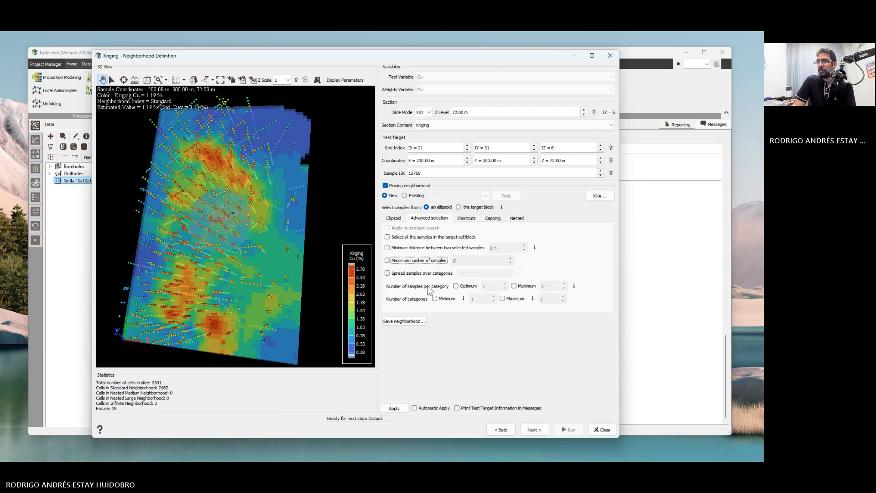
Try an optimum number of samples per category, and turn it and the spreading of samples over categories off again.
click(456, 286)
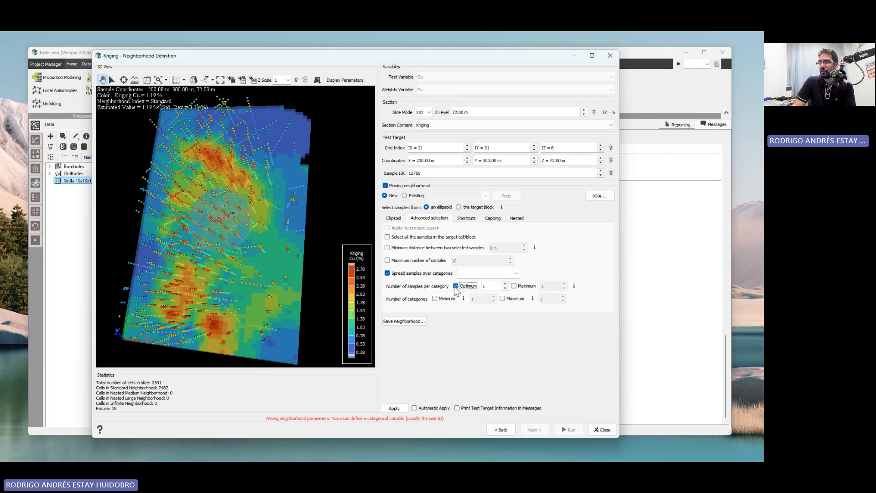
click(456, 286)
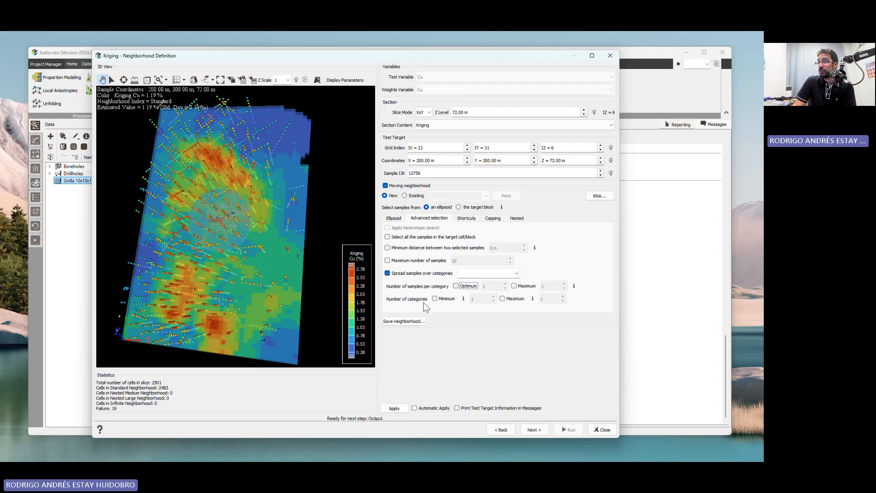
click(419, 275)
click(419, 275)
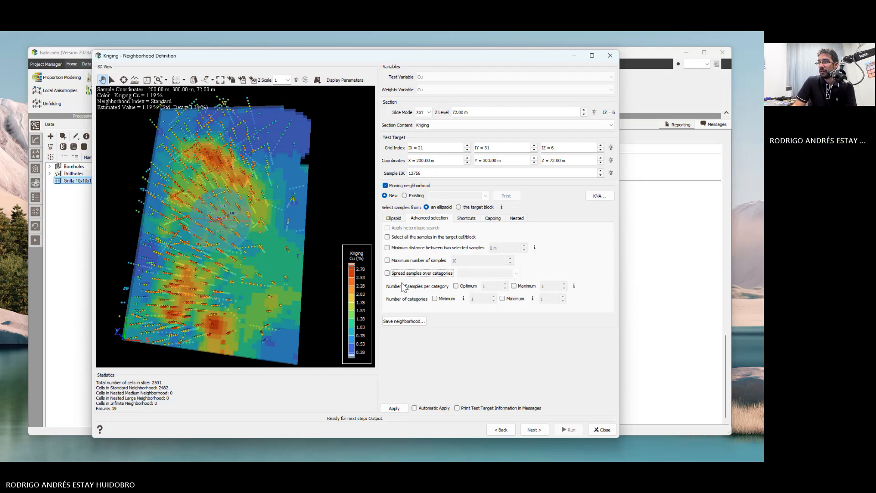
Try spreading the samples over the Rock categories, and clear the variable and disable the option again.
click(428, 274)
click(516, 273)
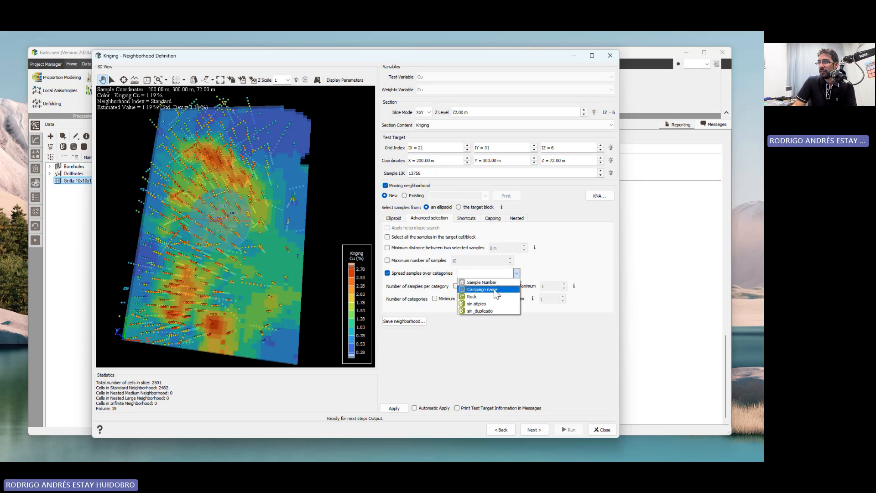
click(477, 296)
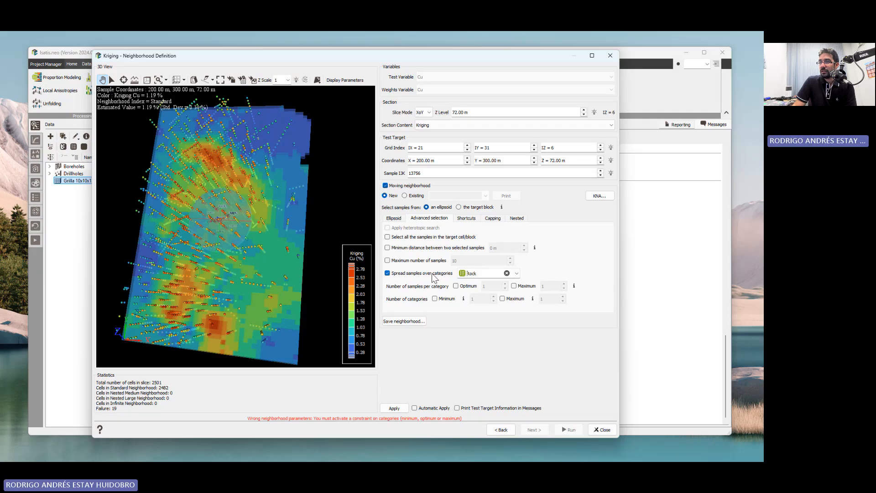
click(506, 273)
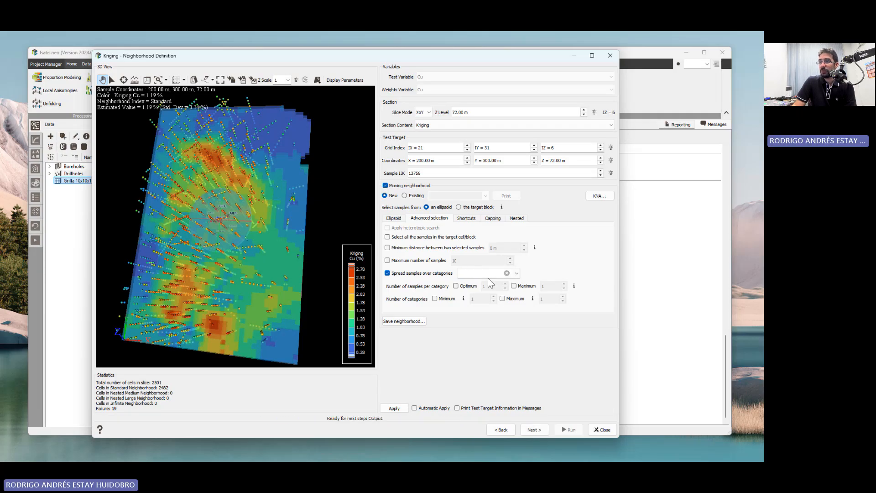
click(388, 273)
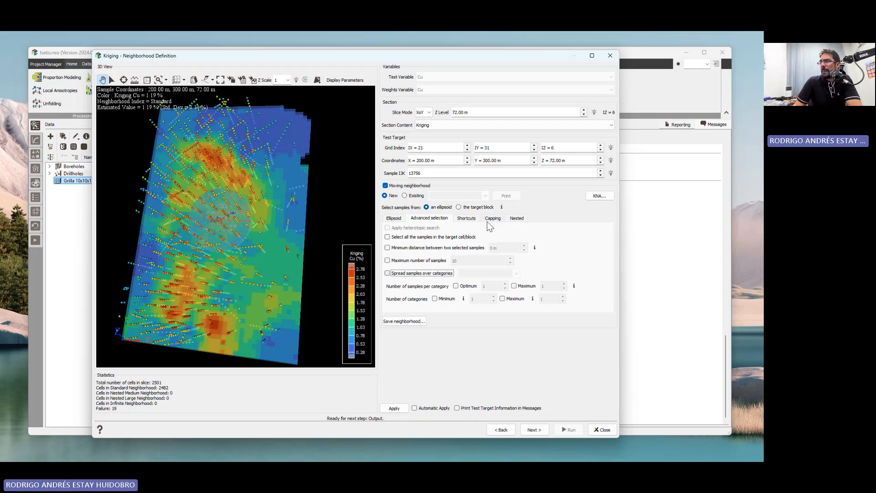
Review the neighborhood's shortcut conditions, capping and advanced selection options, and return to the ellipsoid settings.
click(467, 219)
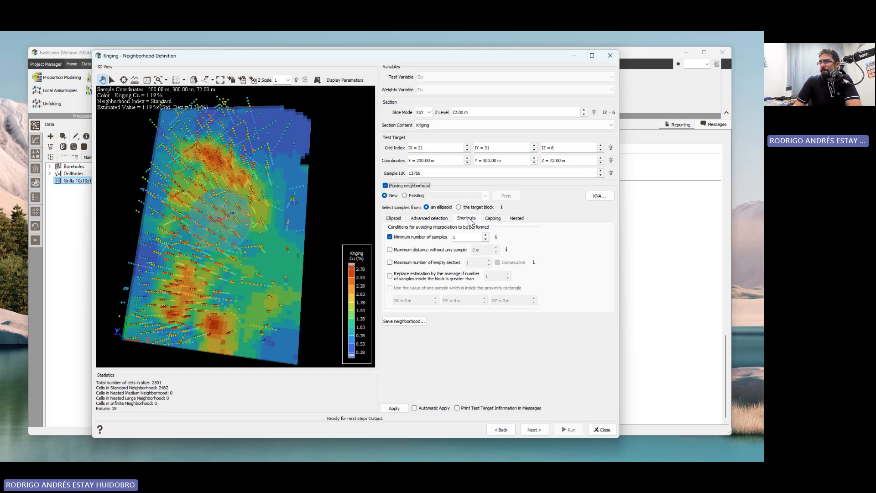
click(487, 219)
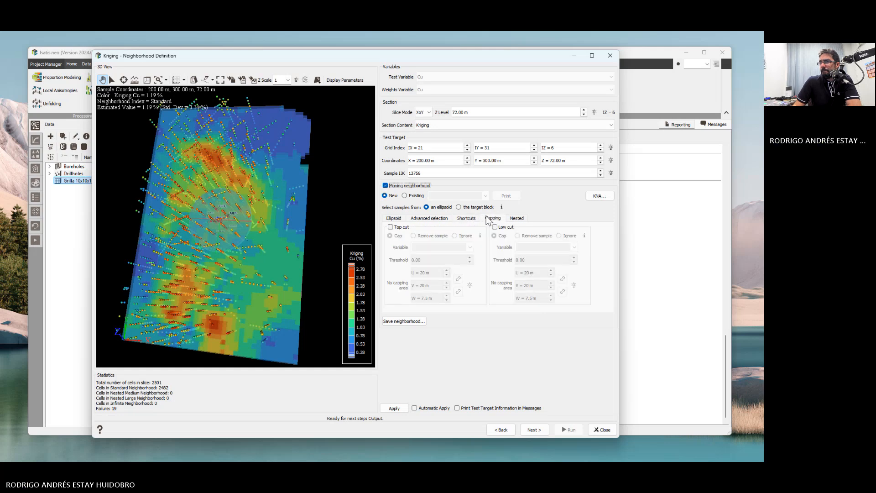
click(411, 219)
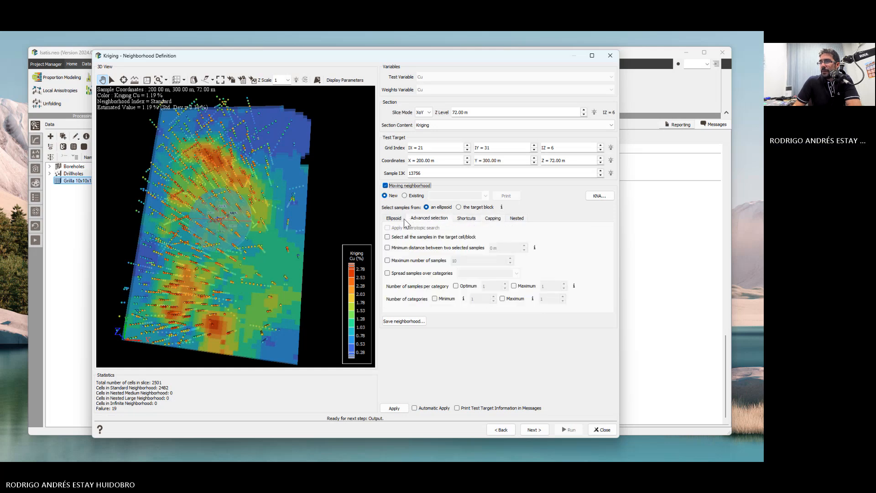
click(401, 219)
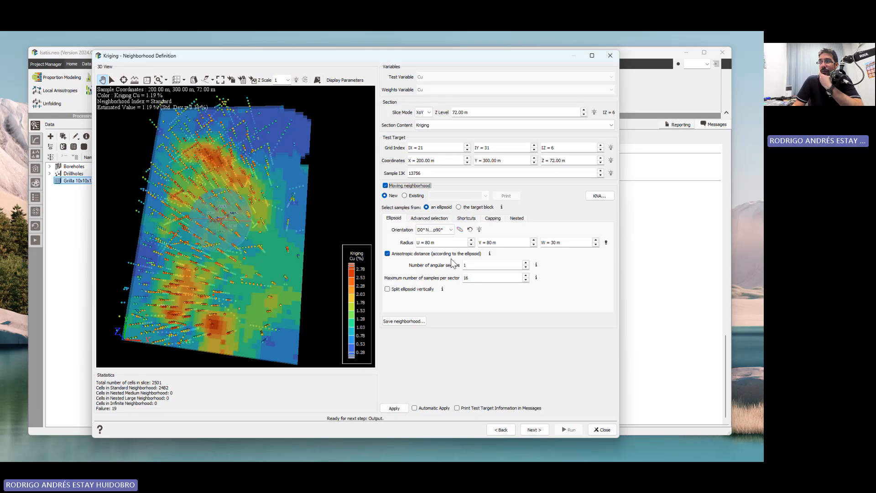
Review the ellipsoid's U, V and W radii, angular sectors and orientation, and view the available KNA scopes without starting an analysis.
click(447, 241)
click(493, 241)
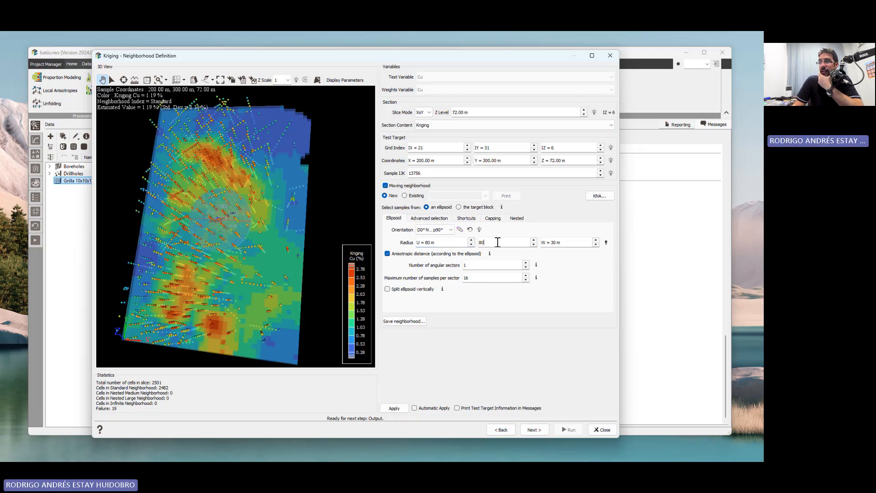
click(562, 242)
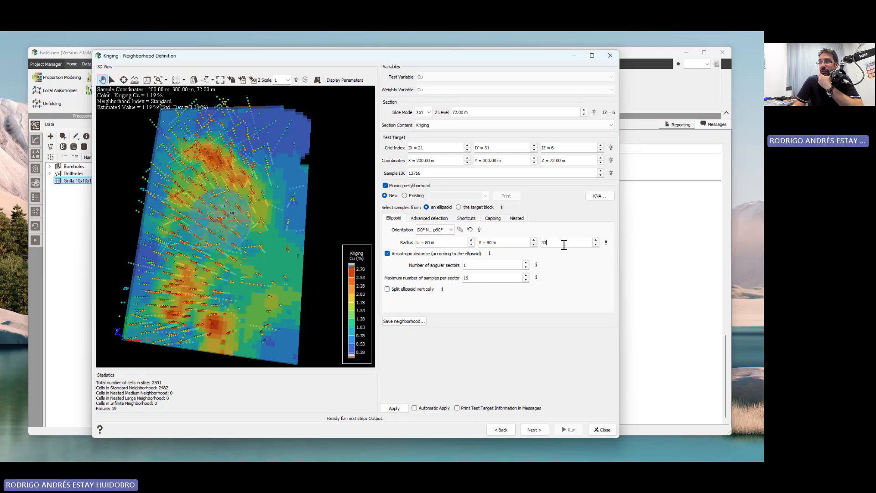
click(471, 267)
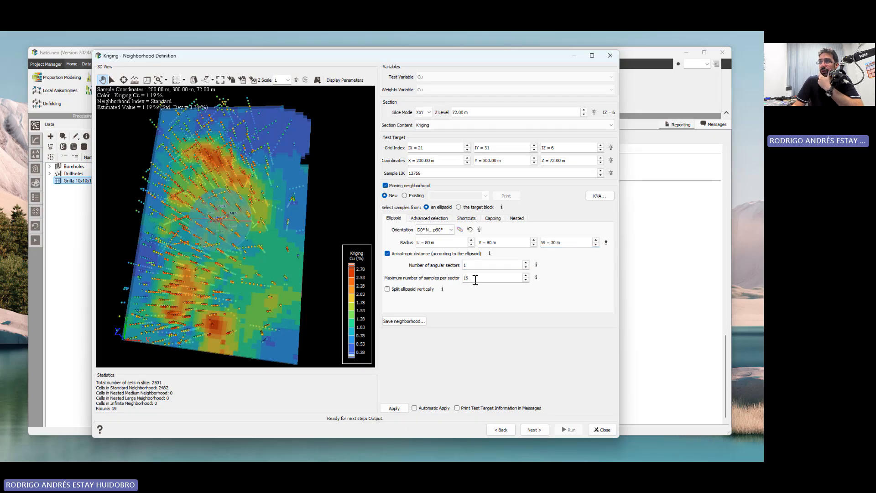
click(434, 230)
mouse_move(443, 290)
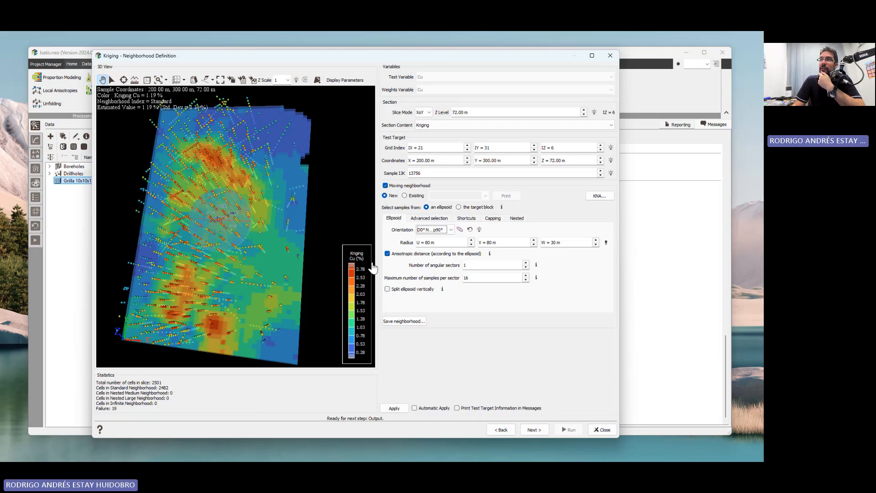
click(608, 200)
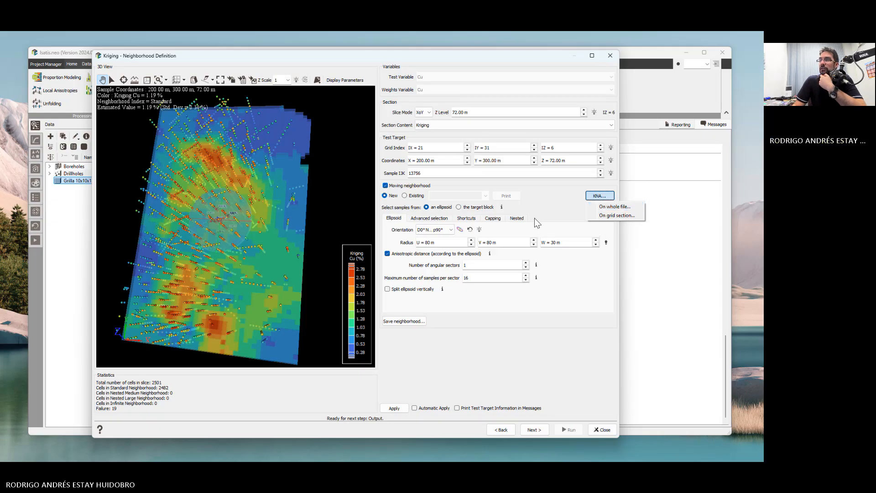
click(554, 206)
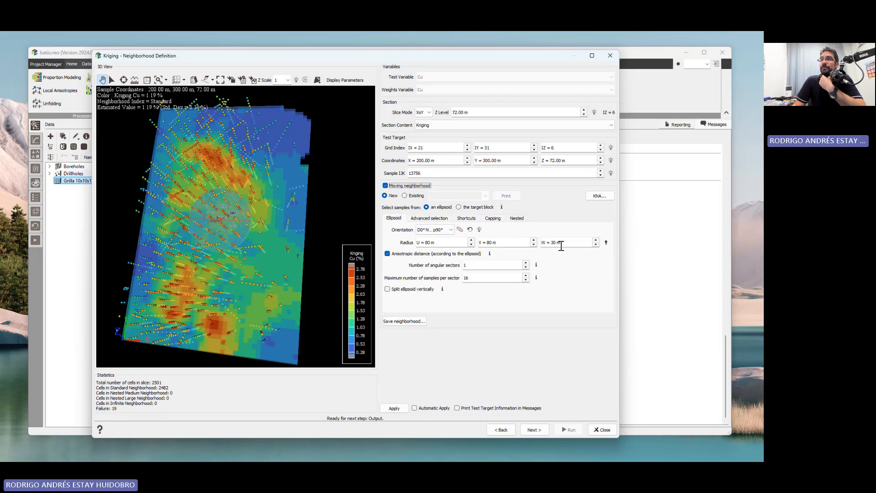